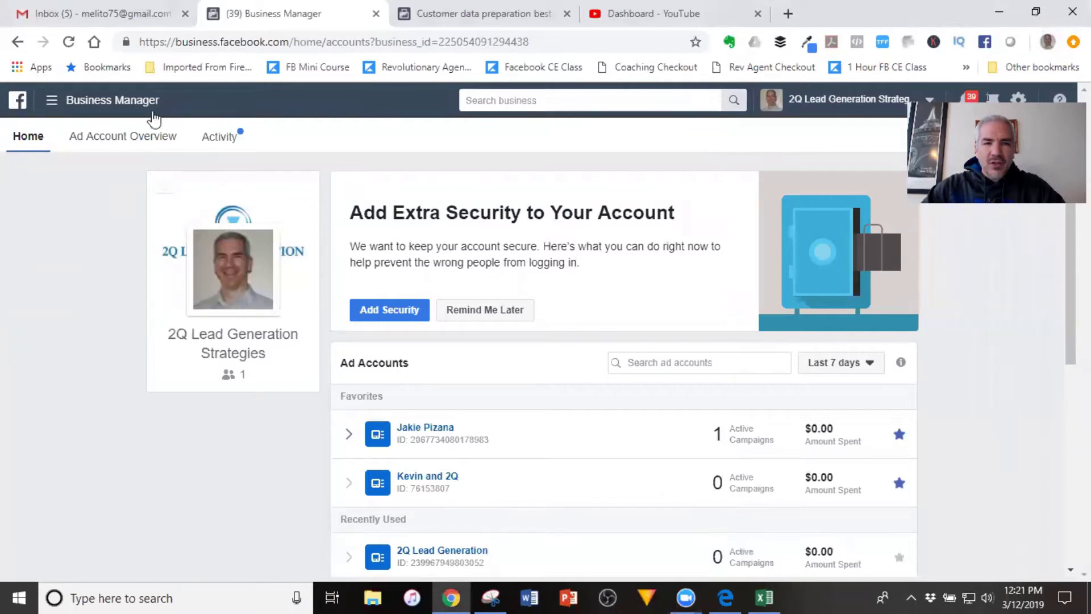
Expand the Business Manager menu to All Tools, showing the Plan, Create & Manage, Measure & Report, Assets and Settings sections
{"action": "left_click", "coordinate": [107, 107]}
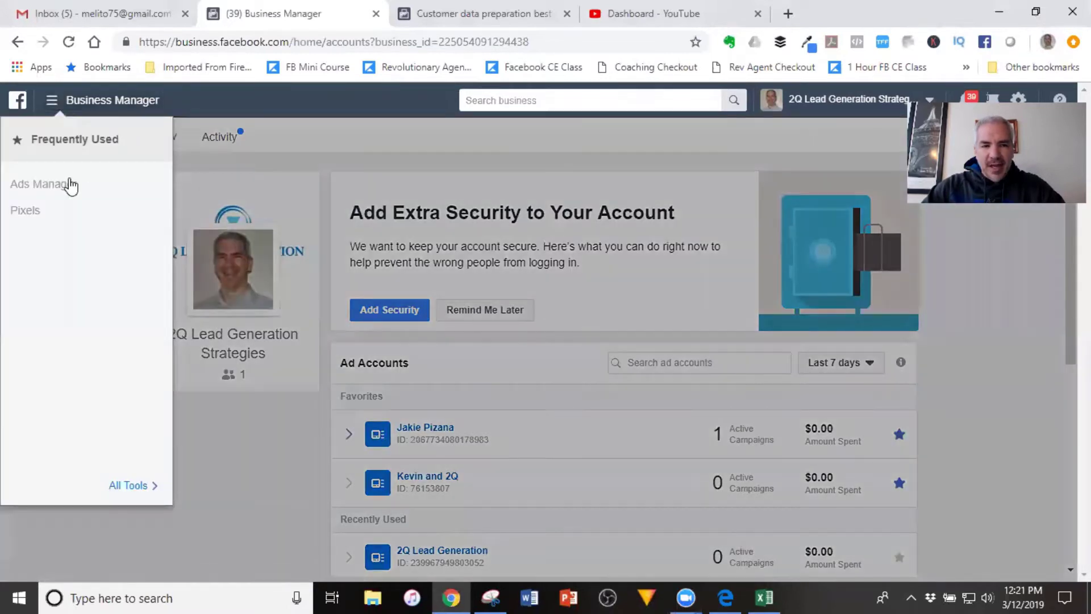
{"action": "mouse_move", "coordinate": [305, 445]}
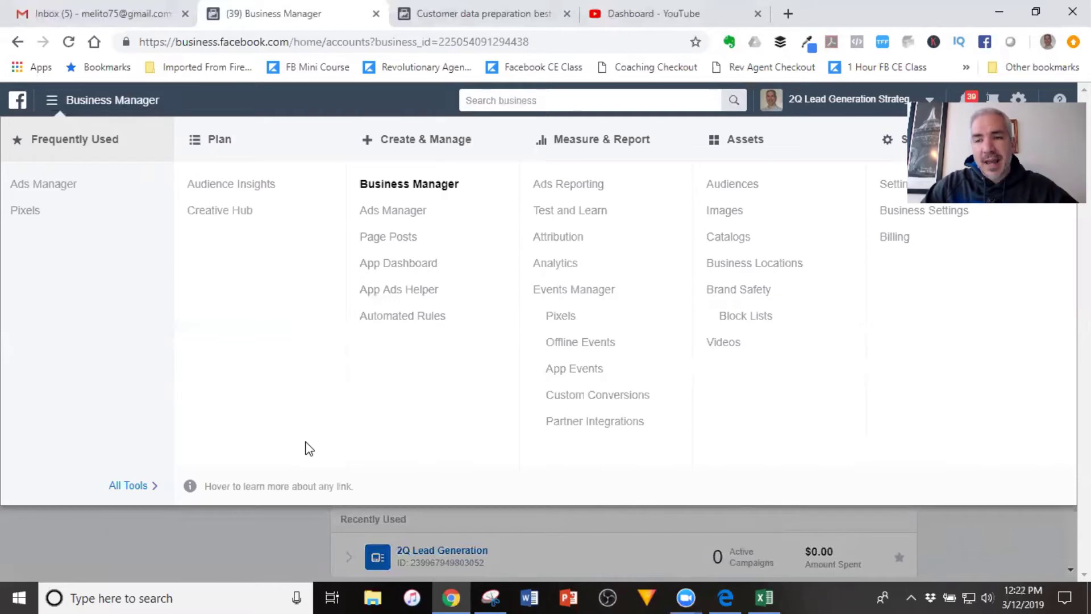
{"action": "left_click", "coordinate": [788, 13]}
{"action": "type", "text": "face"}
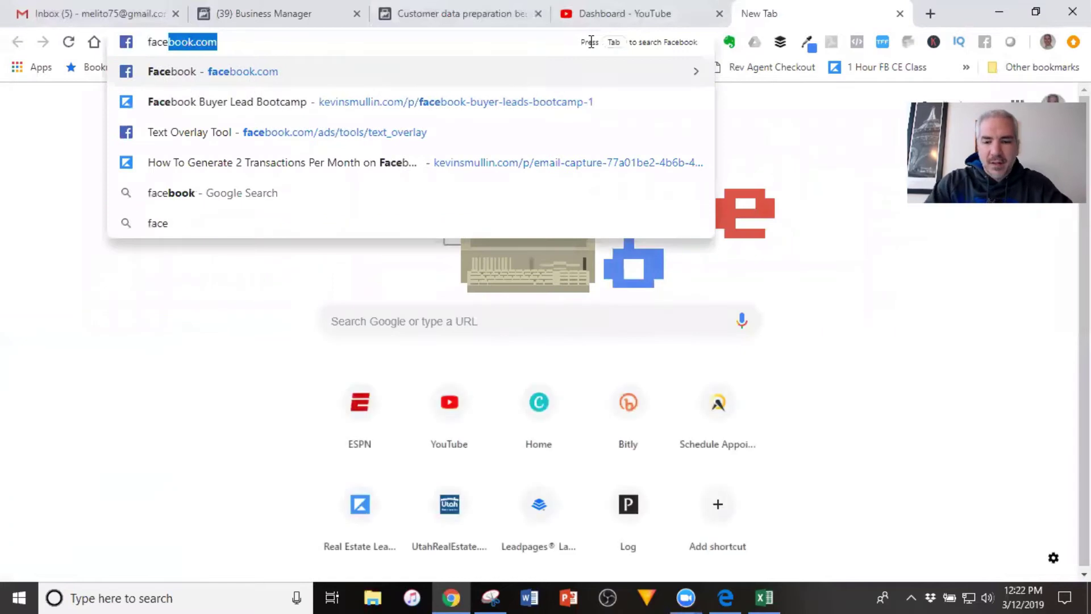
{"action": "key", "text": "Return"}
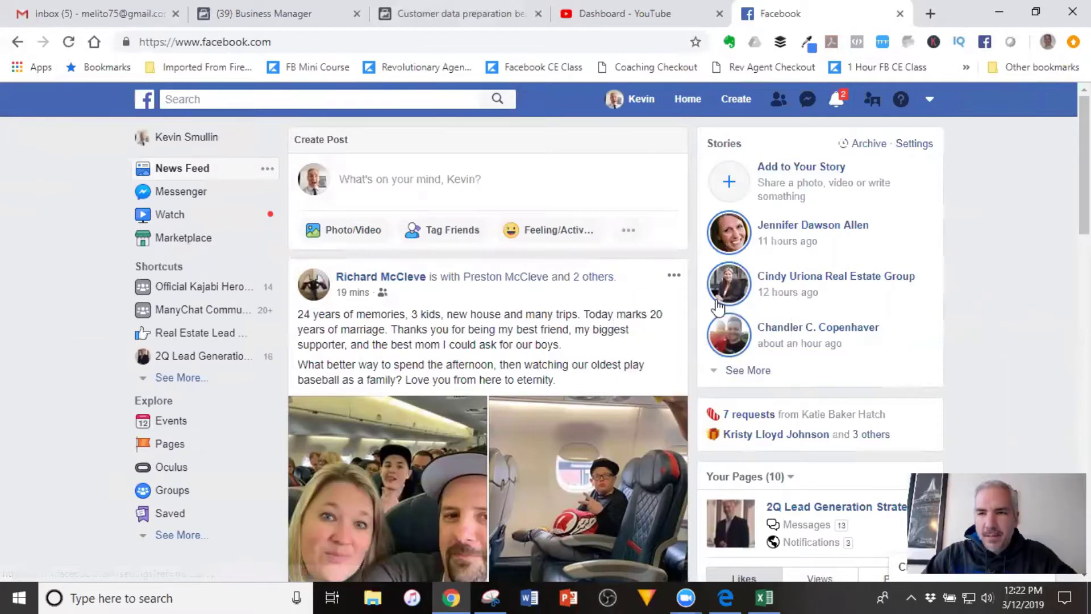
{"action": "left_click", "coordinate": [932, 103]}
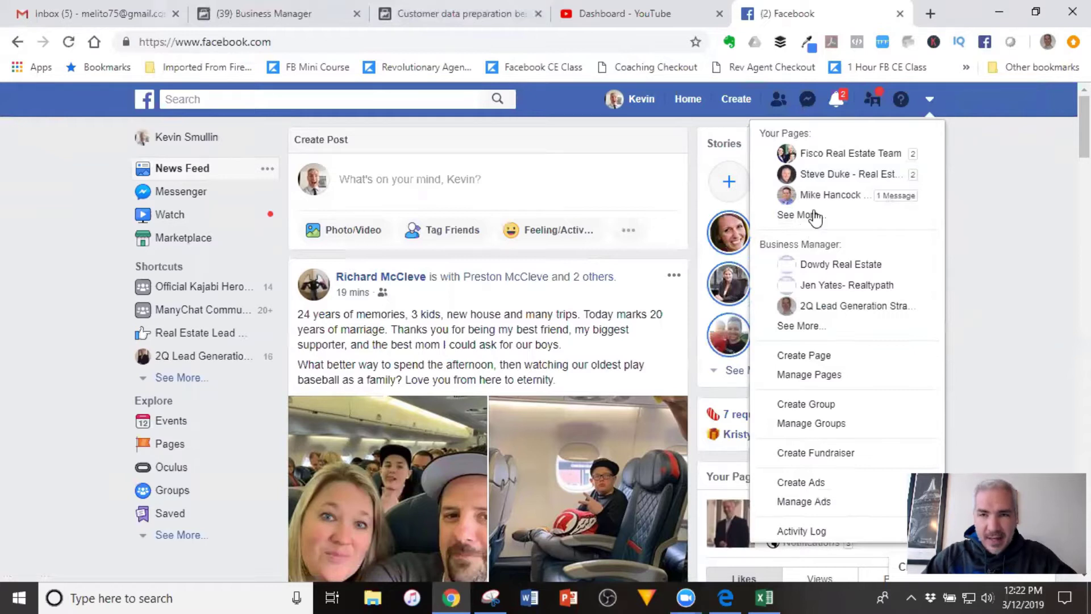
{"action": "left_click", "coordinate": [900, 14]}
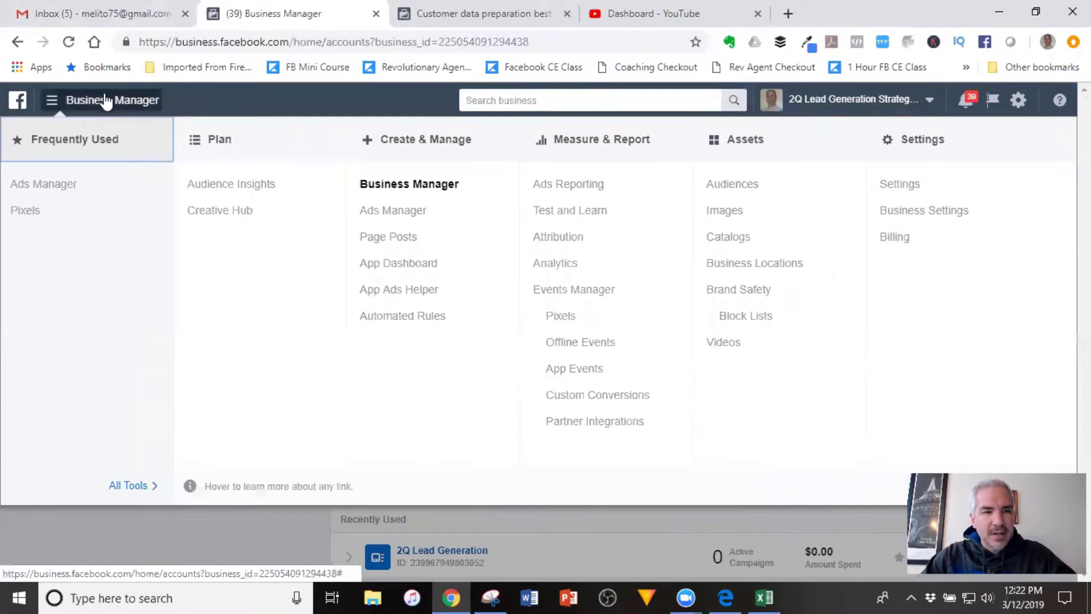
Go to Audiences under Assets and choose Create Audience > Custom Audience
{"action": "left_click", "coordinate": [740, 195]}
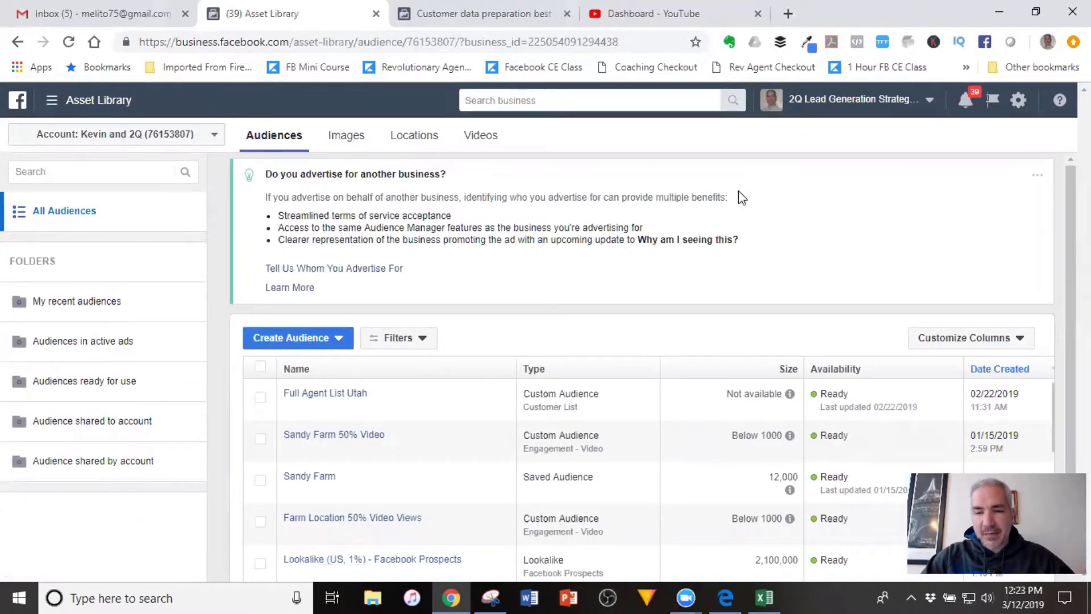
{"action": "left_click", "coordinate": [339, 341]}
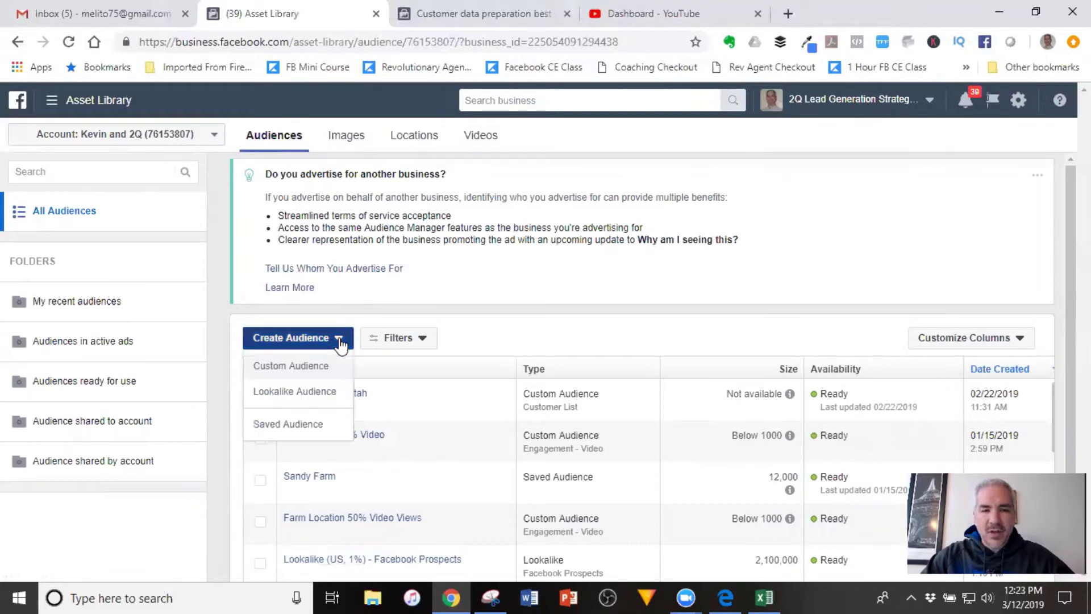
{"action": "left_click", "coordinate": [308, 369]}
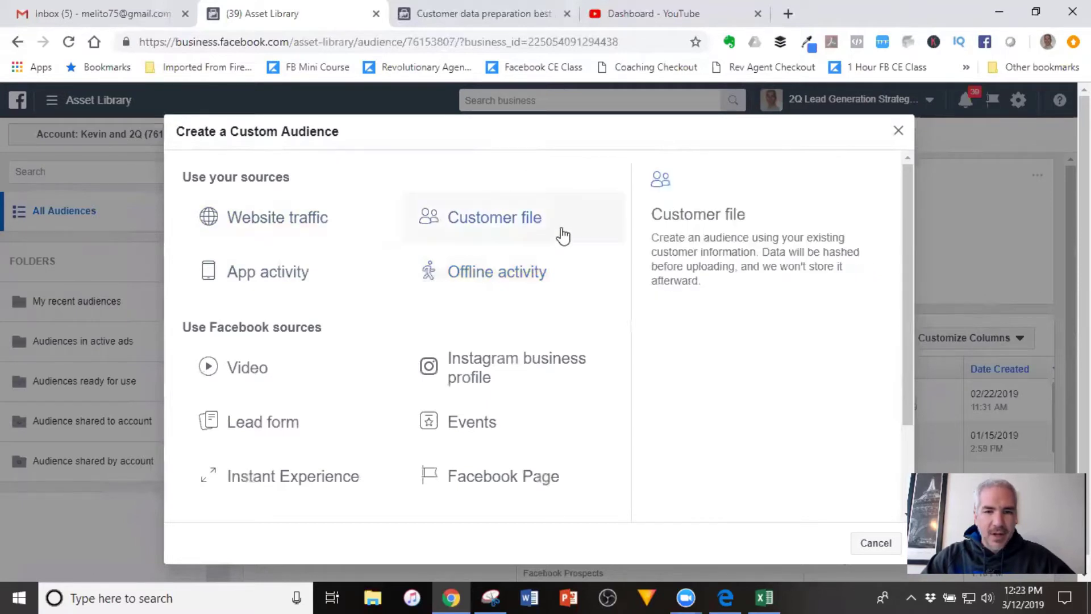
Choose Customer file as the source, using a file that doesn't include LTV
{"action": "left_click", "coordinate": [487, 215]}
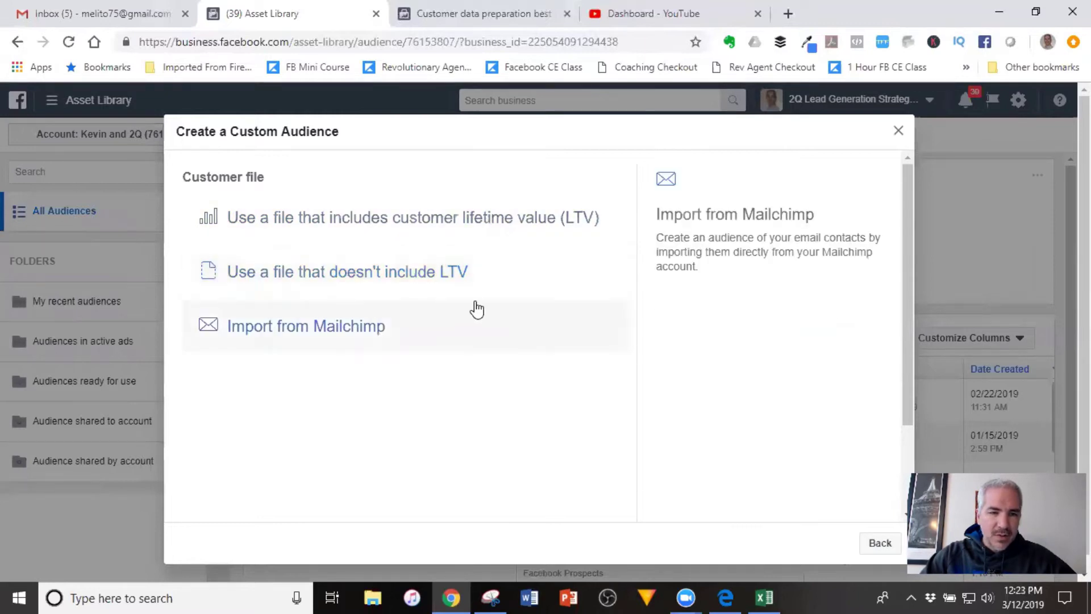
{"action": "left_click", "coordinate": [423, 277]}
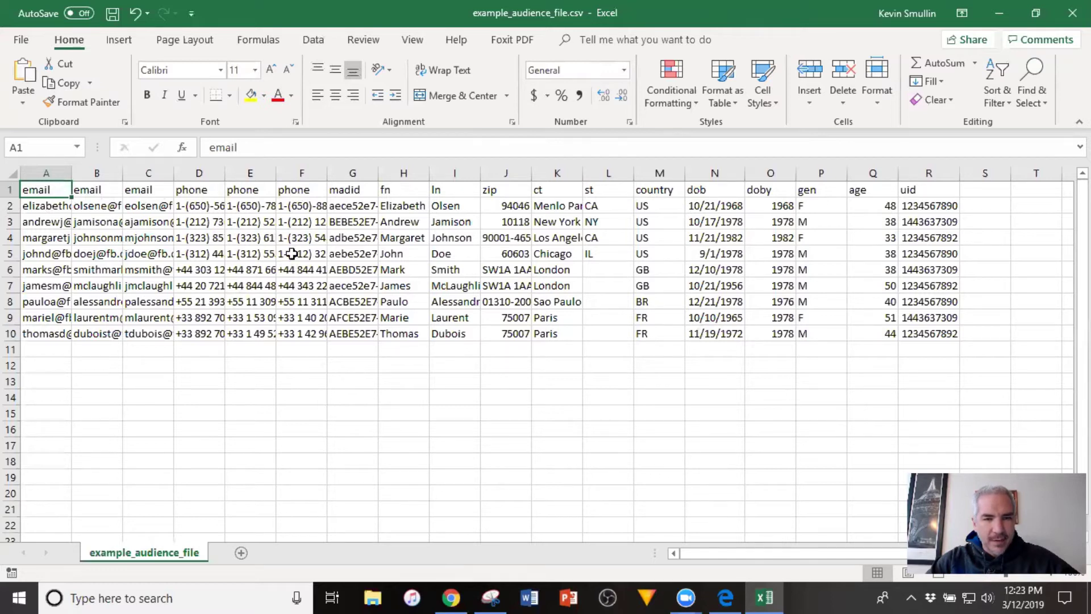
In the Customer data preparation article, scroll down to the tip on country codes in phone numbers
{"action": "left_click", "coordinate": [451, 597]}
{"action": "left_click", "coordinate": [523, 14]}
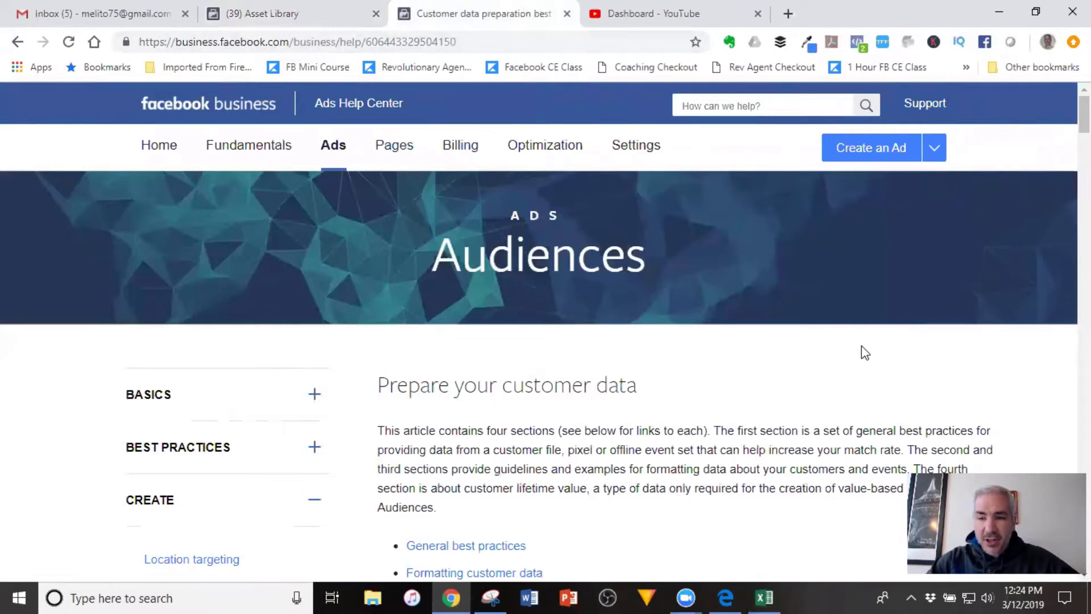
{"action": "scroll", "coordinate": [863, 348], "scroll_direction": "down", "scroll_amount": 7}
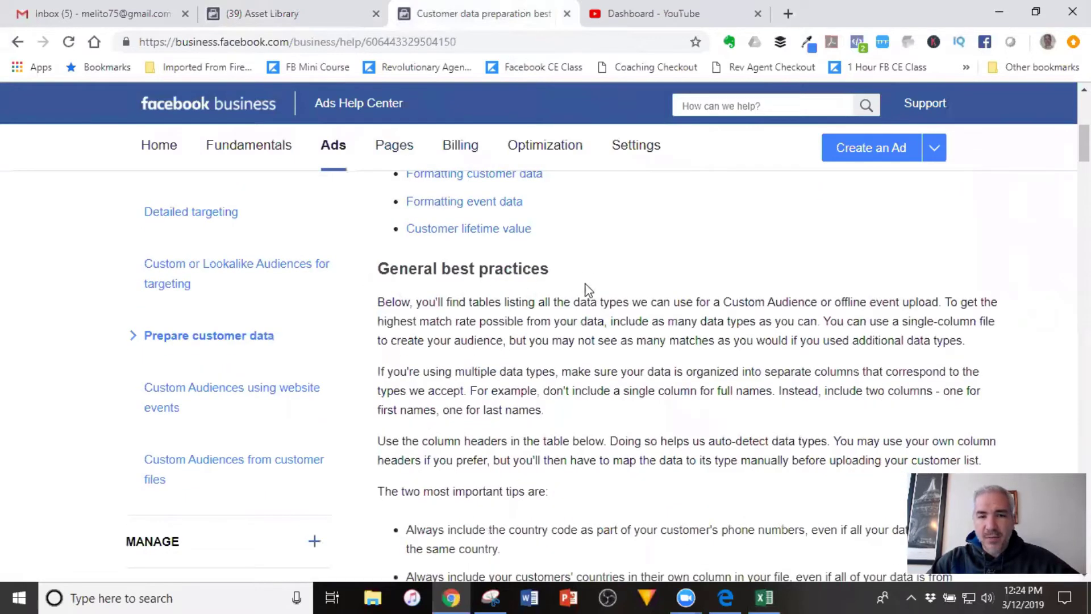
{"action": "scroll", "coordinate": [750, 218], "scroll_direction": "down", "scroll_amount": 1}
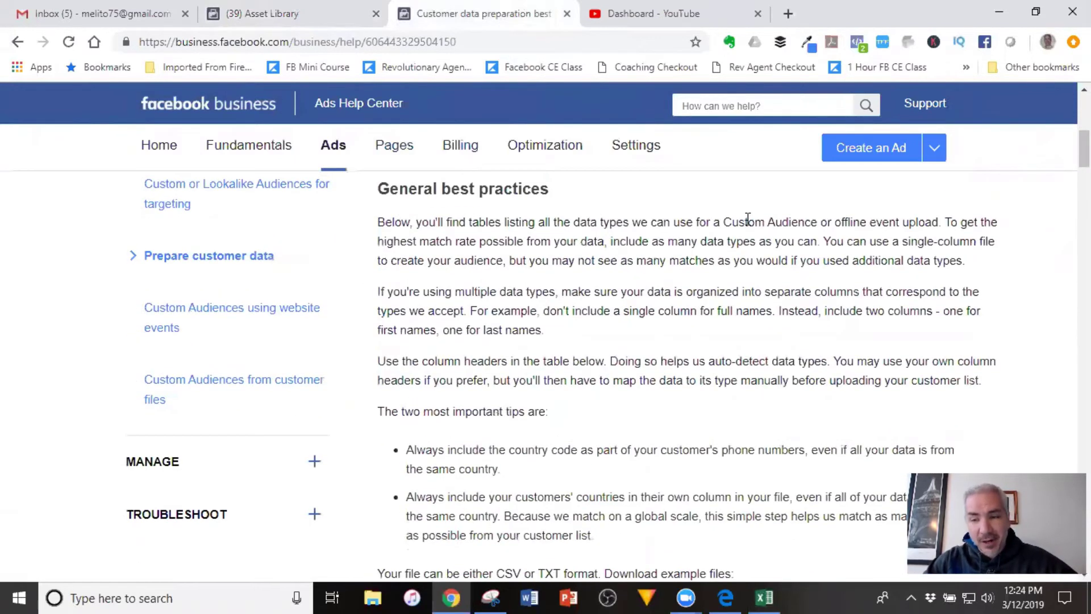
{"action": "scroll", "coordinate": [748, 218], "scroll_direction": "down", "scroll_amount": 2}
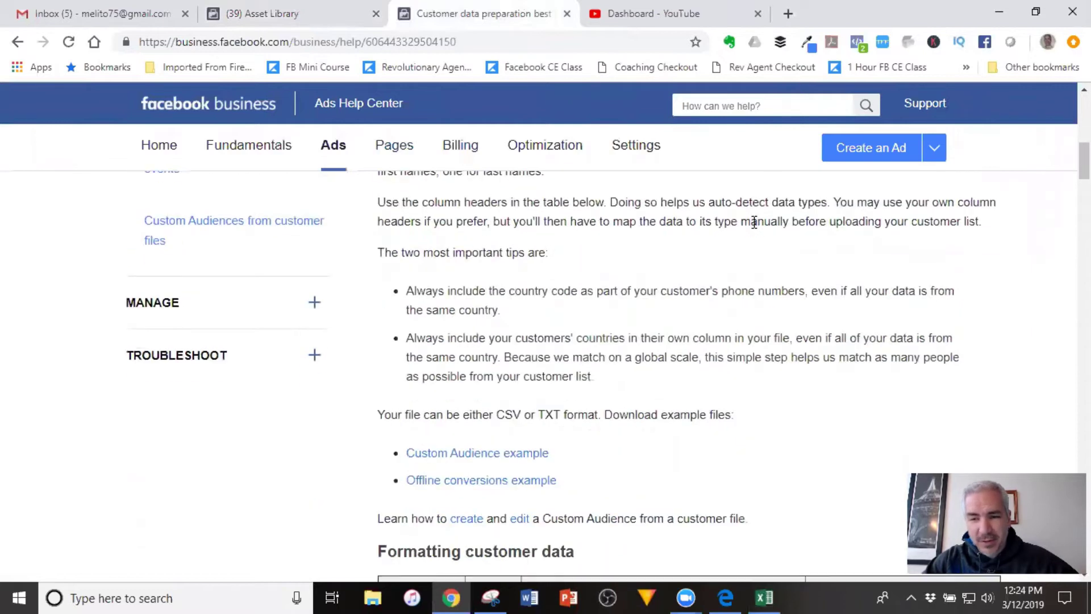
{"action": "left_click_drag", "start_coordinate": [404, 289], "coordinate": [543, 307]}
{"action": "left_click", "coordinate": [623, 290]}
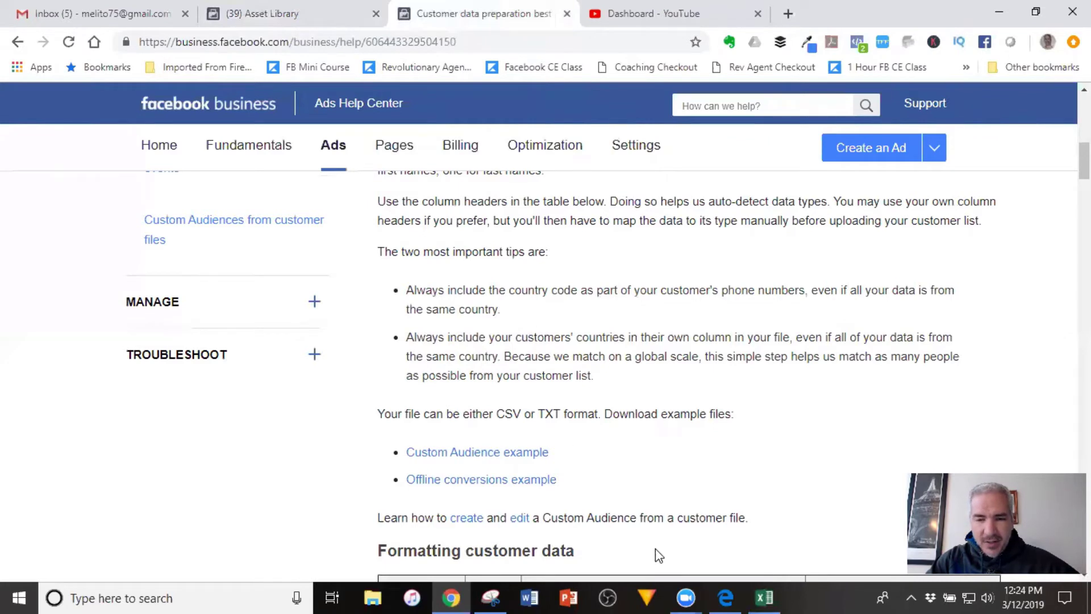
In example_audience_file.csv, compare phone numbers in E2, E6, D8 and D9 with the GB and FR countries
{"action": "key", "text": "alt+Tab"}
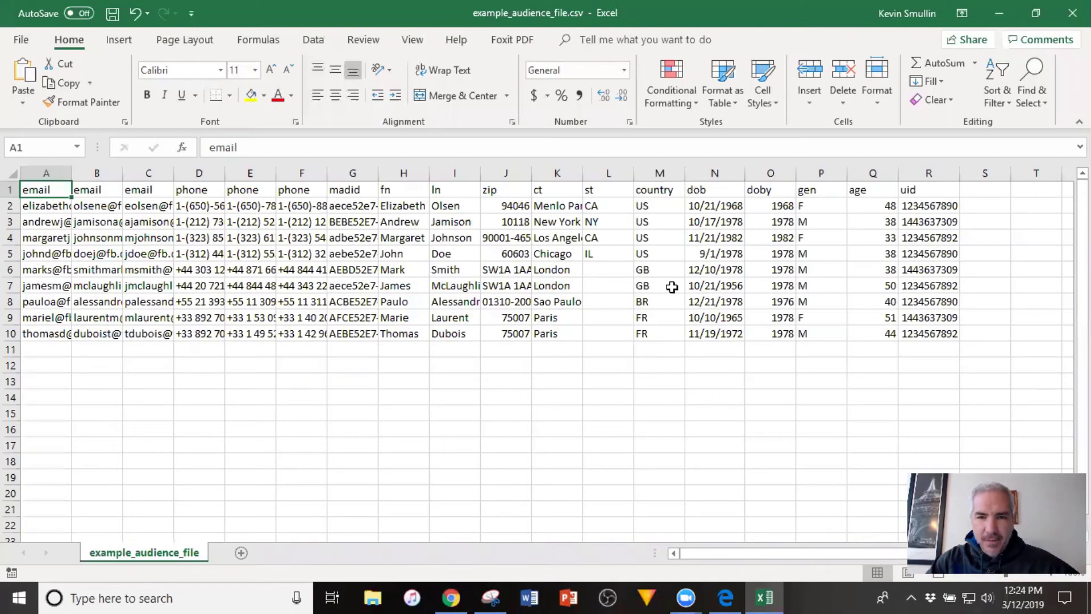
{"action": "left_click", "coordinate": [249, 209]}
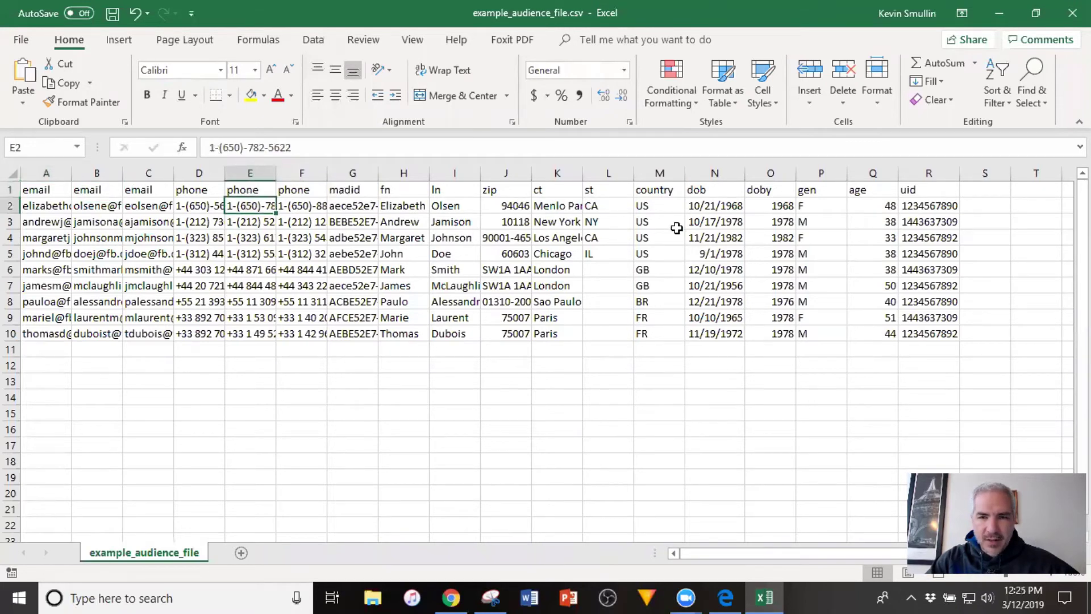
{"action": "left_click", "coordinate": [651, 268]}
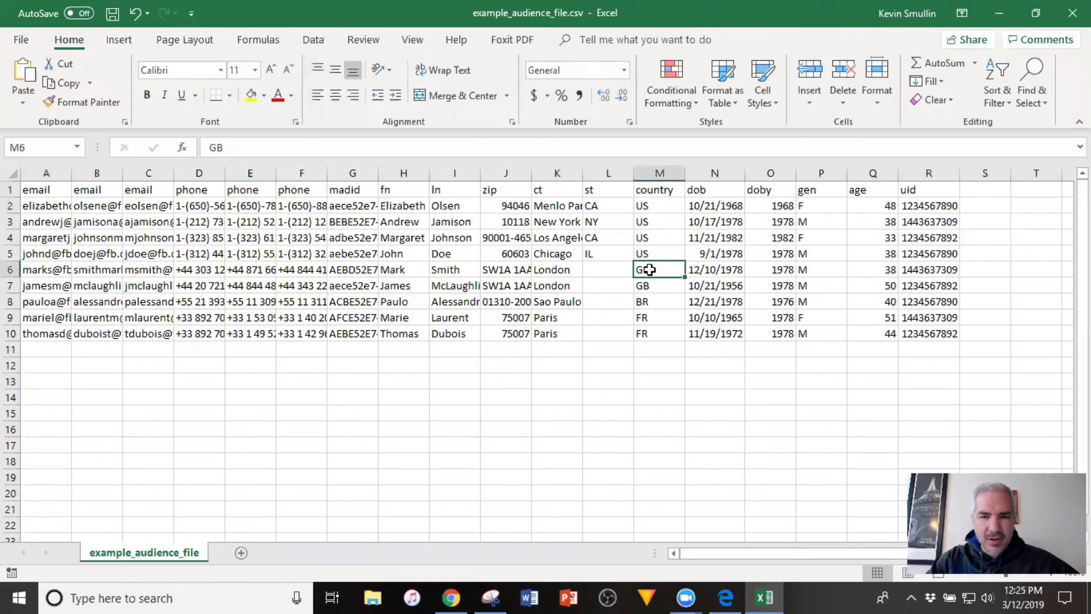
{"action": "left_click", "coordinate": [230, 265]}
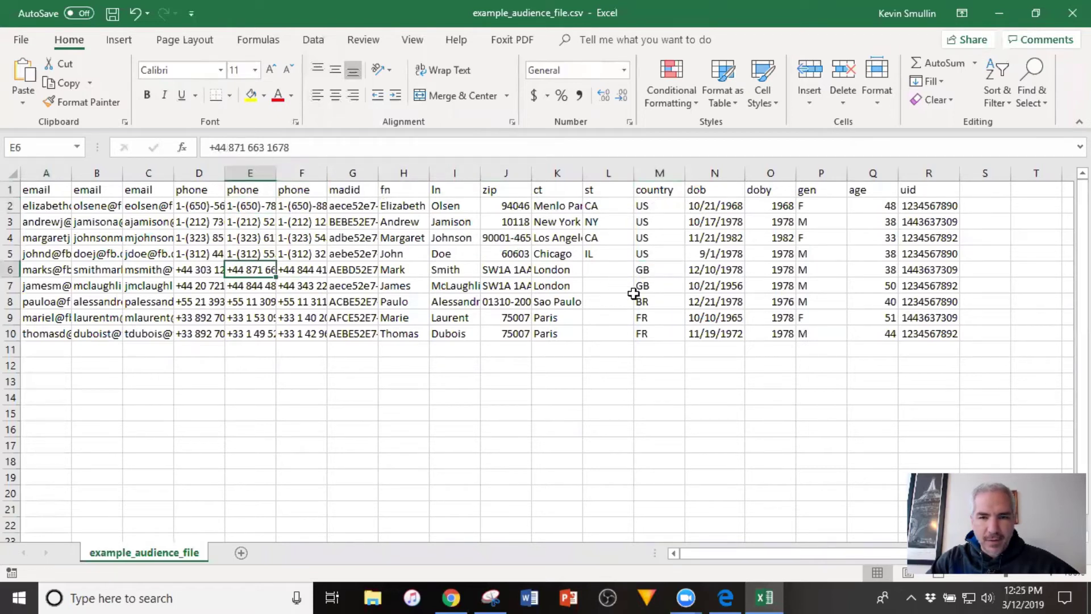
{"action": "left_click", "coordinate": [640, 317]}
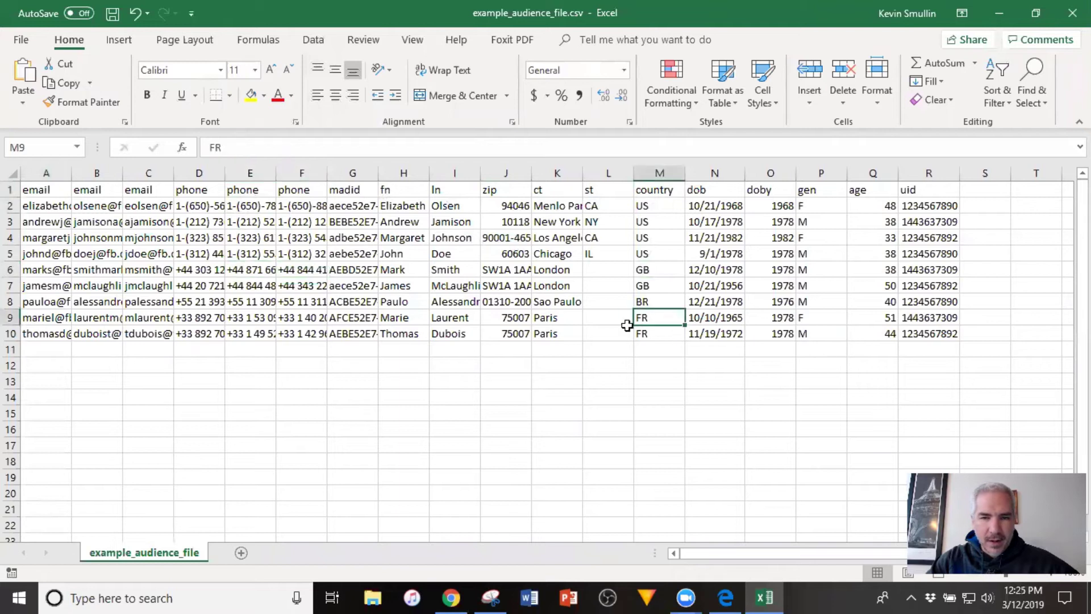
{"action": "left_click", "coordinate": [201, 301]}
{"action": "left_click", "coordinate": [199, 316]}
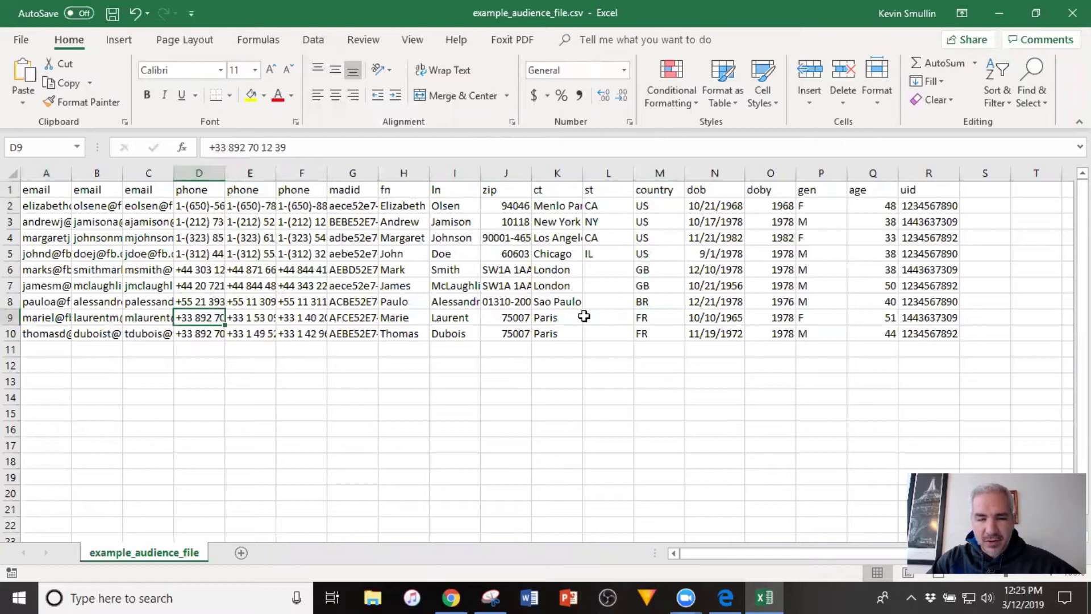
Scroll the help article, then check the US phone number in D2 of the spreadsheet
{"action": "left_click", "coordinate": [451, 597]}
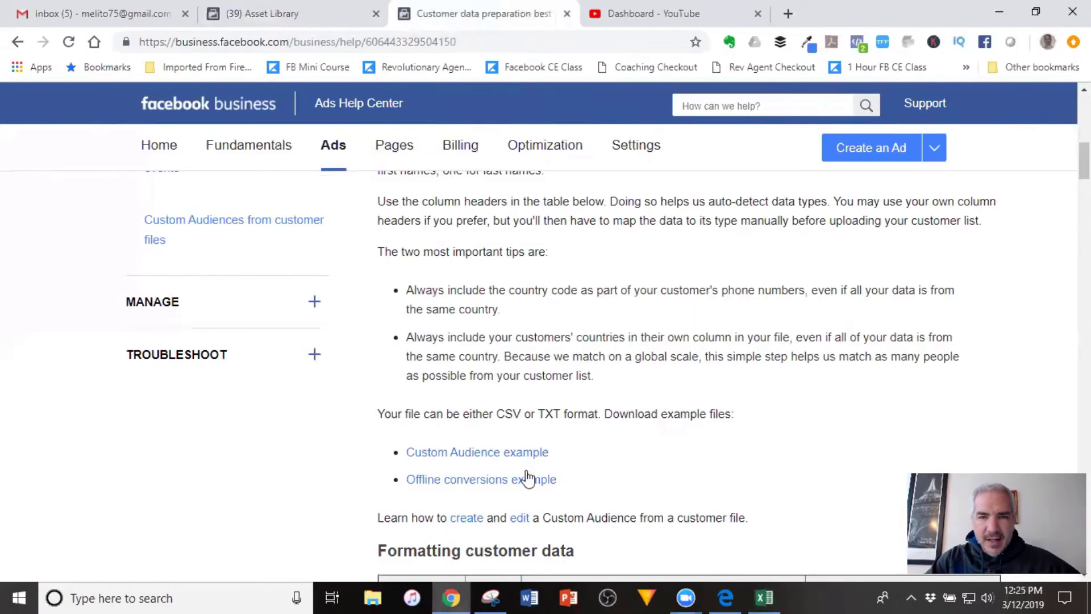
{"action": "scroll", "coordinate": [723, 307], "scroll_direction": "down", "scroll_amount": 1}
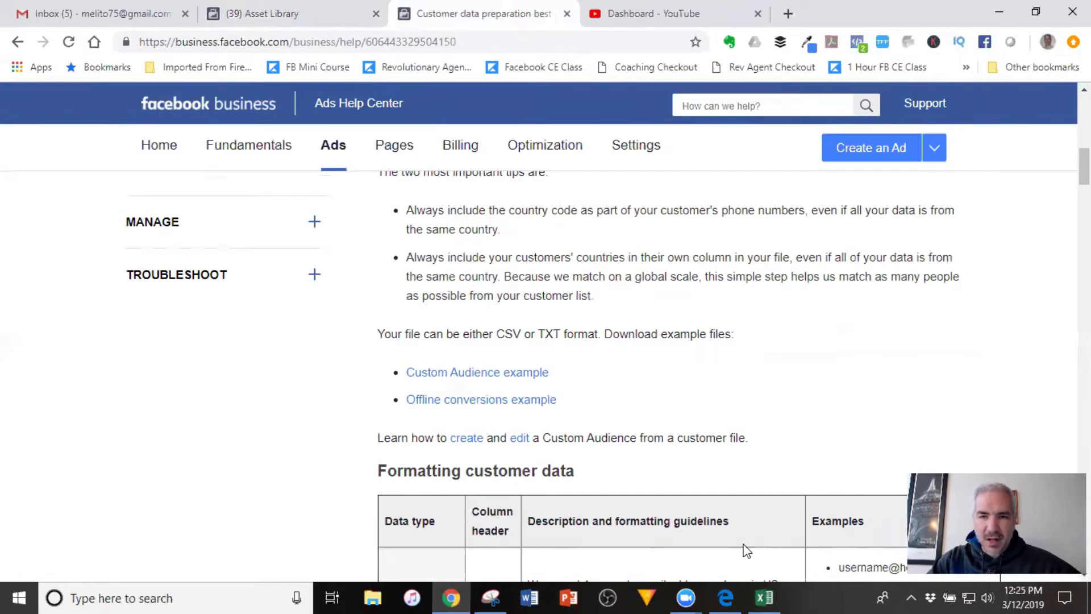
{"action": "key", "text": "alt+Tab"}
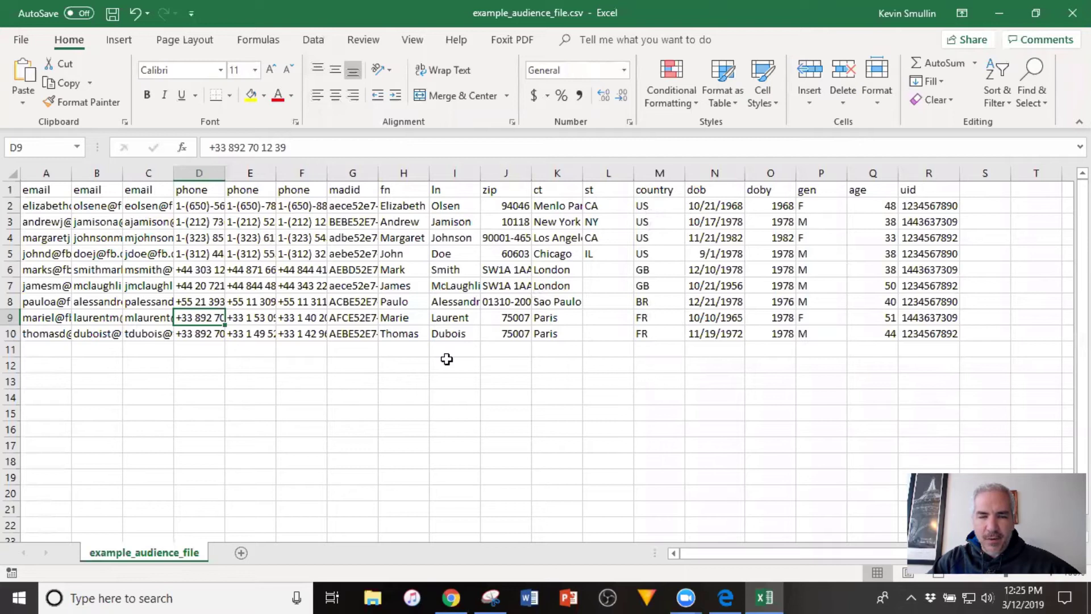
{"action": "left_click", "coordinate": [196, 207]}
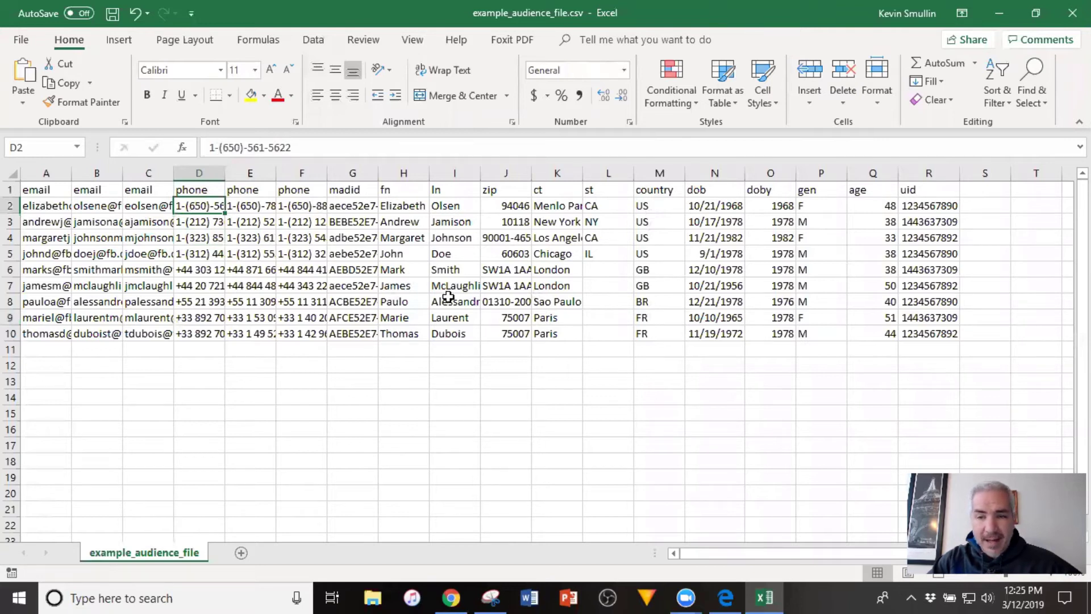
In the help article, note the tip on matching customers globally and read through the Formatting customer data table
{"action": "left_click", "coordinate": [452, 597]}
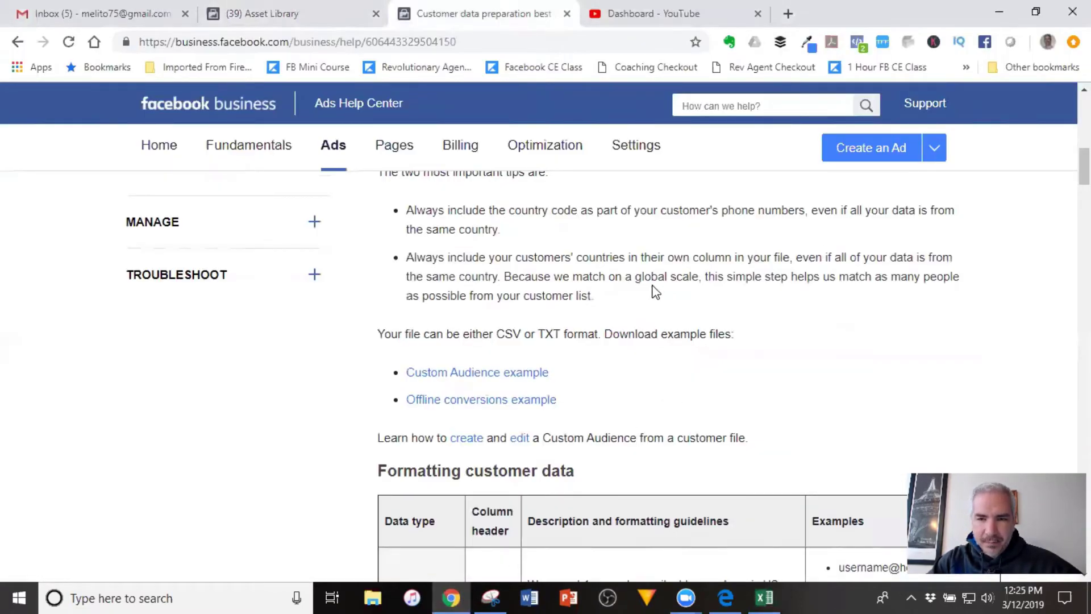
{"action": "left_click_drag", "start_coordinate": [707, 276], "coordinate": [796, 307]}
{"action": "left_click", "coordinate": [833, 322]}
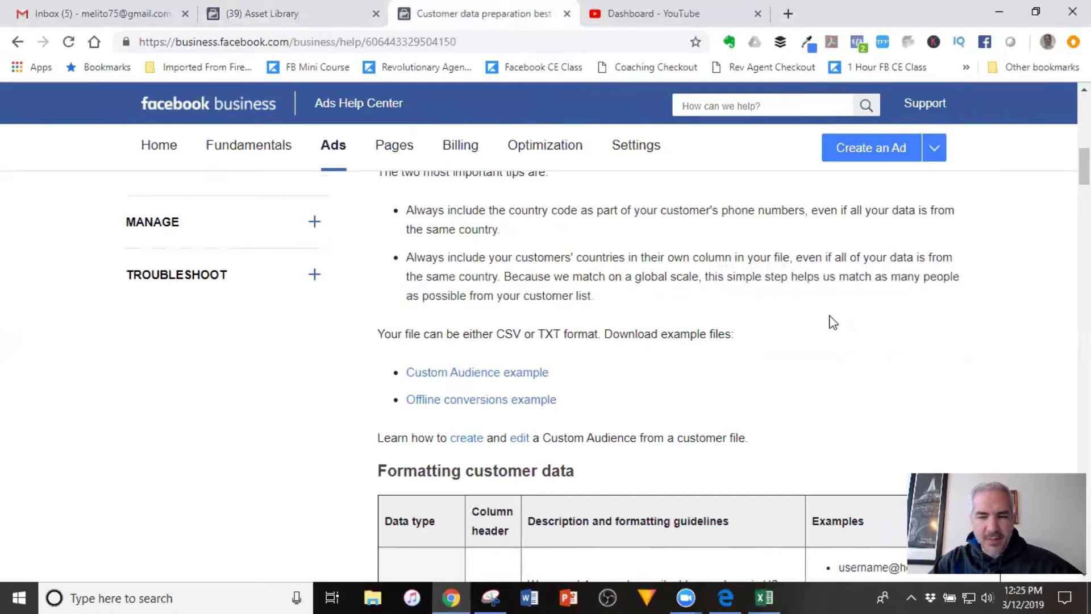
{"action": "scroll", "coordinate": [806, 327], "scroll_direction": "down", "scroll_amount": 4}
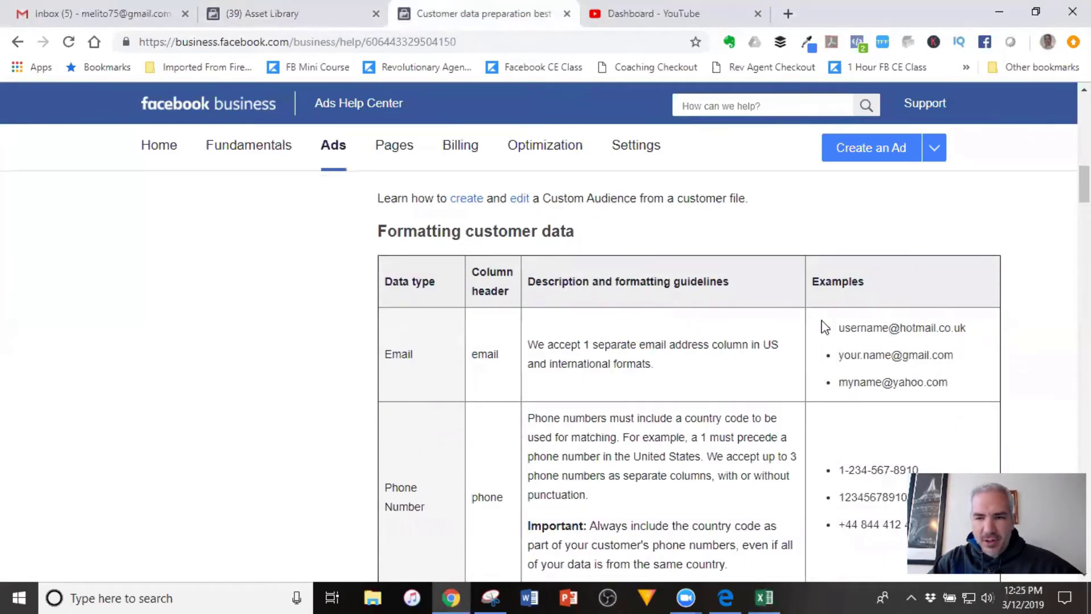
{"action": "scroll", "coordinate": [571, 337], "scroll_direction": "down", "scroll_amount": 4}
{"action": "scroll", "coordinate": [755, 342], "scroll_direction": "up", "scroll_amount": 1}
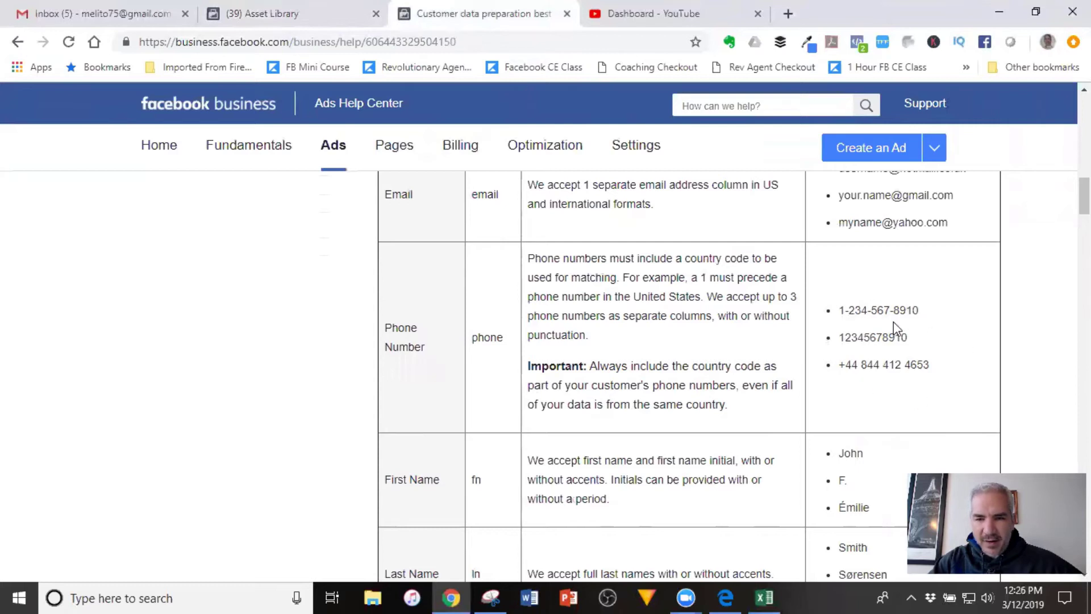
{"action": "scroll", "coordinate": [932, 302], "scroll_direction": "down", "scroll_amount": 3}
{"action": "scroll", "coordinate": [932, 300], "scroll_direction": "down", "scroll_amount": 3}
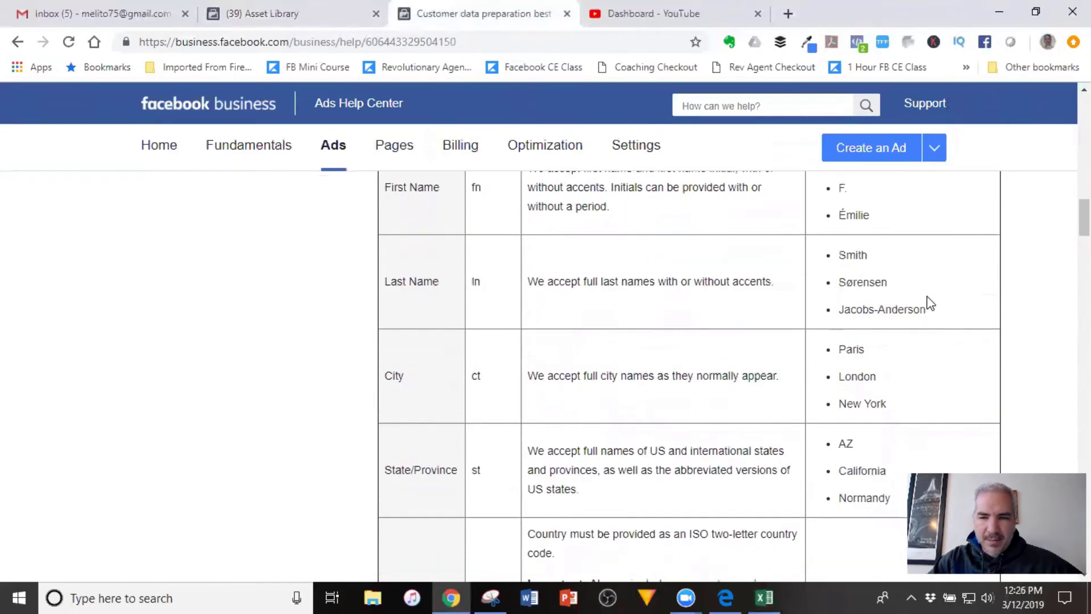
{"action": "scroll", "coordinate": [901, 263], "scroll_direction": "down", "scroll_amount": 4}
{"action": "scroll", "coordinate": [905, 261], "scroll_direction": "down", "scroll_amount": 2}
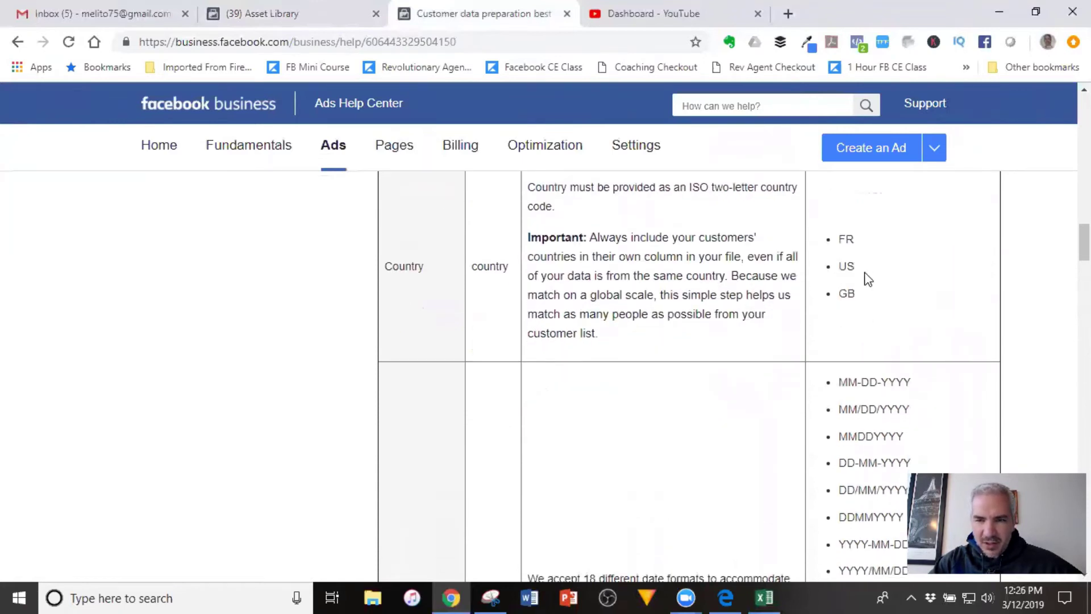
{"action": "scroll", "coordinate": [960, 239], "scroll_direction": "down", "scroll_amount": 4}
{"action": "scroll", "coordinate": [862, 217], "scroll_direction": "down", "scroll_amount": 4}
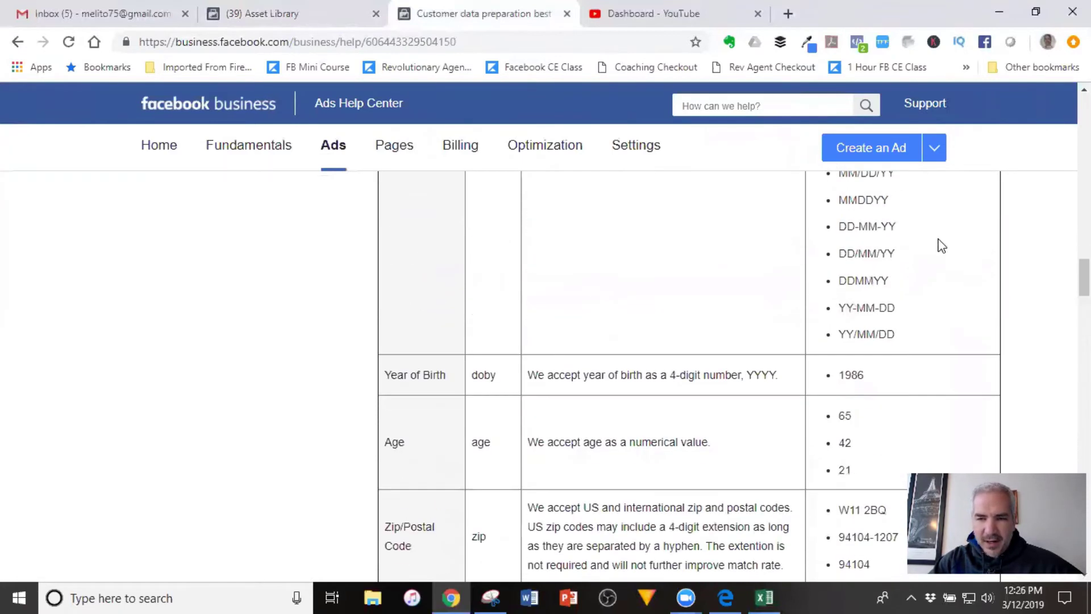
{"action": "scroll", "coordinate": [909, 238], "scroll_direction": "down", "scroll_amount": 6}
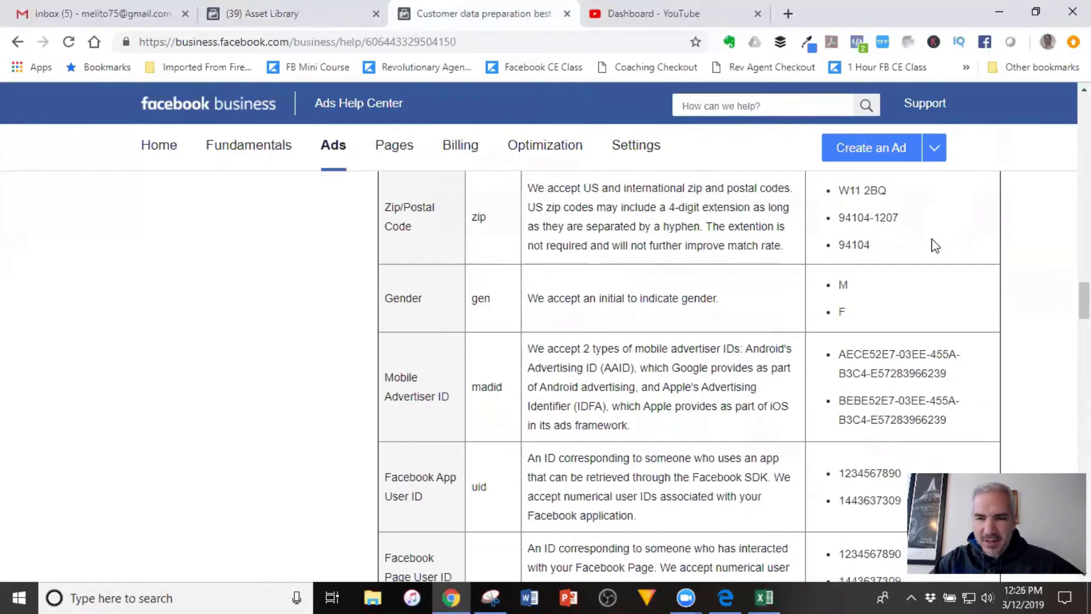
{"action": "scroll", "coordinate": [936, 247], "scroll_direction": "down", "scroll_amount": 1}
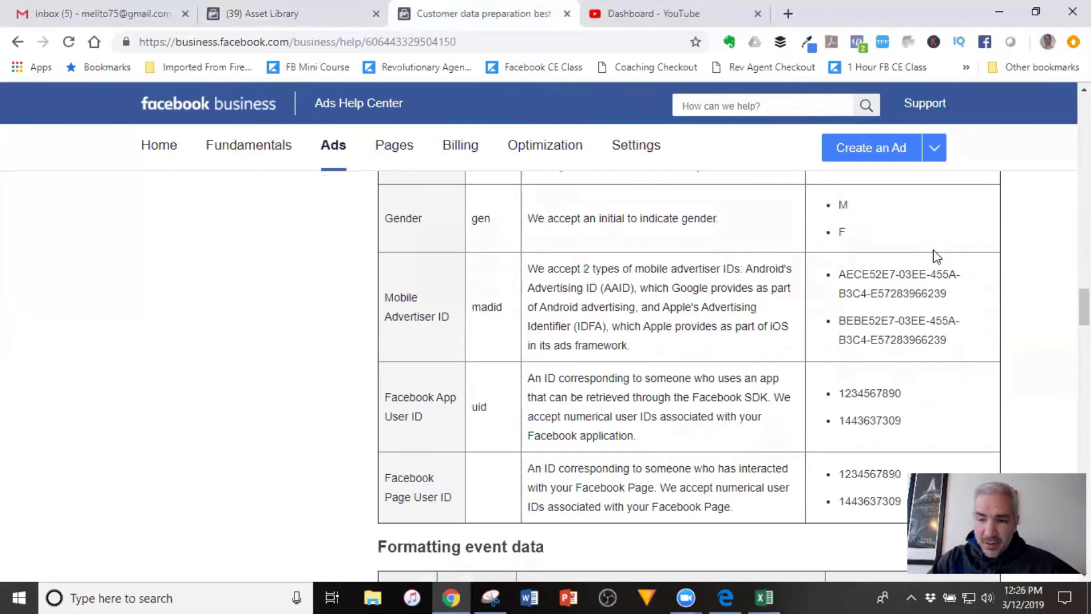
{"action": "scroll", "coordinate": [937, 262], "scroll_direction": "up", "scroll_amount": 20}
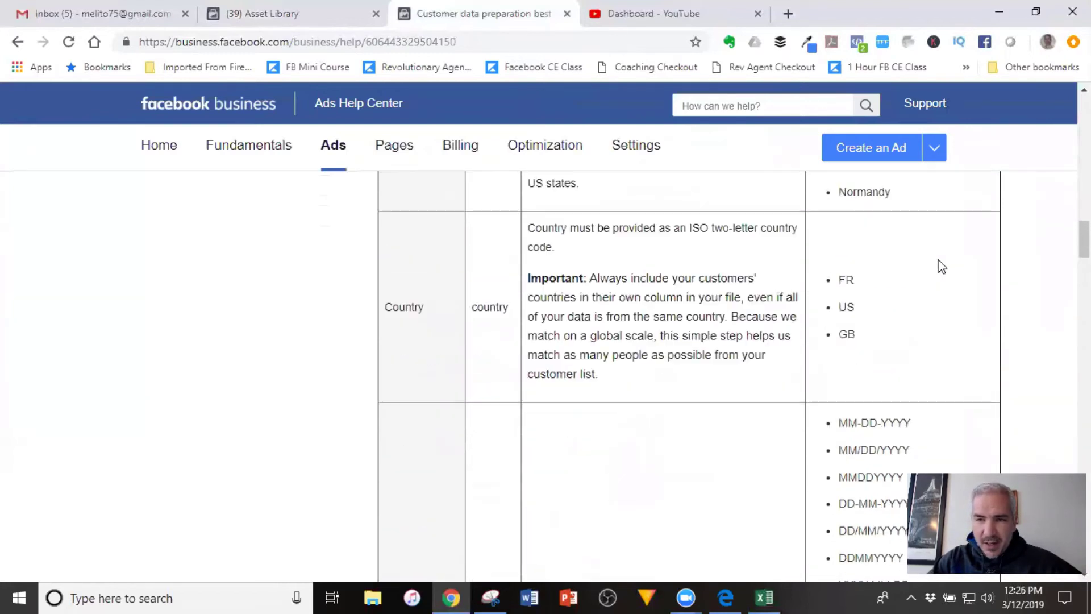
{"action": "scroll", "coordinate": [939, 268], "scroll_direction": "up", "scroll_amount": 6}
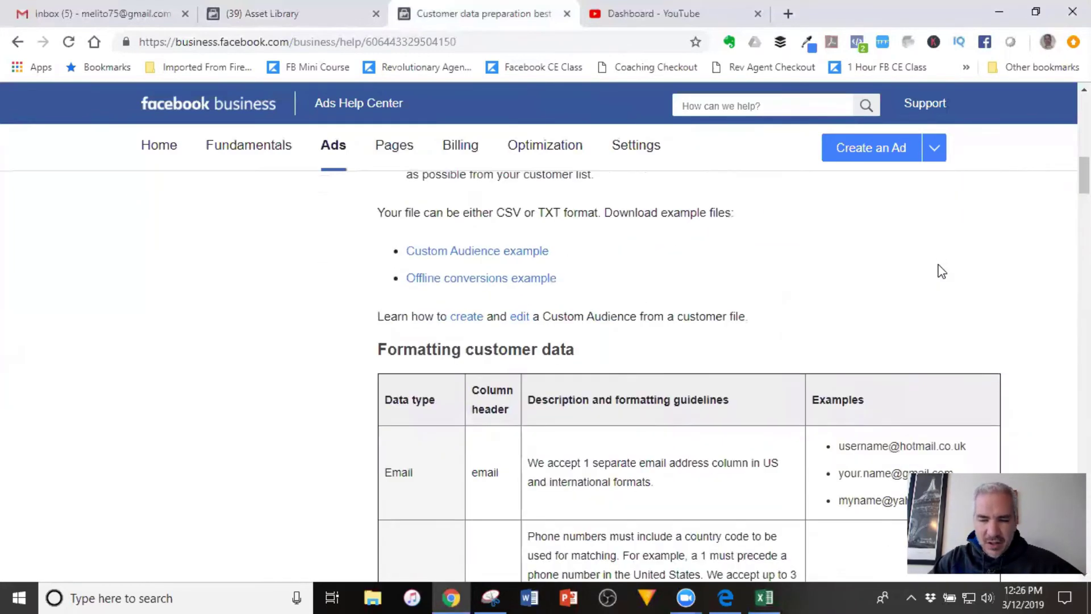
{"action": "scroll", "coordinate": [938, 268], "scroll_direction": "down", "scroll_amount": 1}
Glance at the example spreadsheet again, then return to the Create a Data File Custom Audience dialog
{"action": "left_click", "coordinate": [765, 596]}
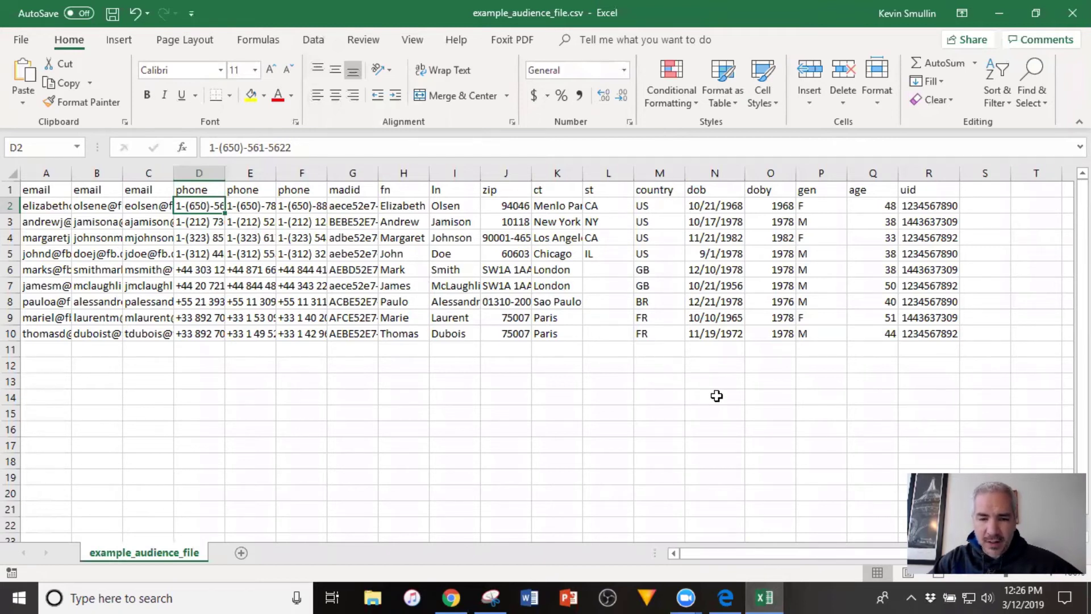
{"action": "left_click", "coordinate": [452, 597]}
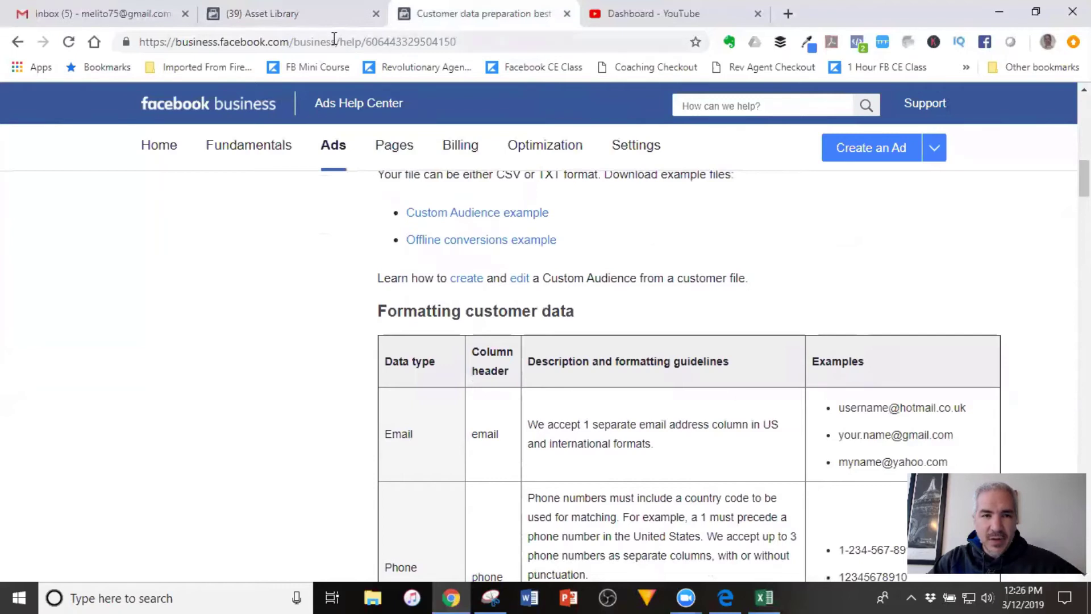
{"action": "left_click", "coordinate": [300, 16]}
Set the data source to 'From customers and partners' and attach example_audience_file.csv from the Desktop
{"action": "mouse_move", "coordinate": [519, 212]}
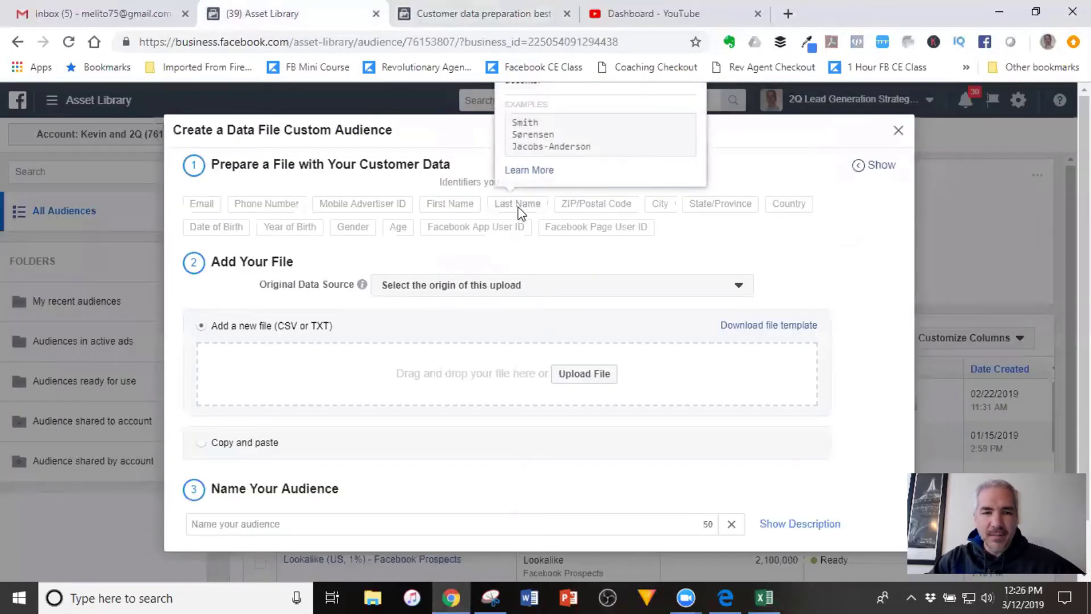
{"action": "left_click", "coordinate": [452, 291]}
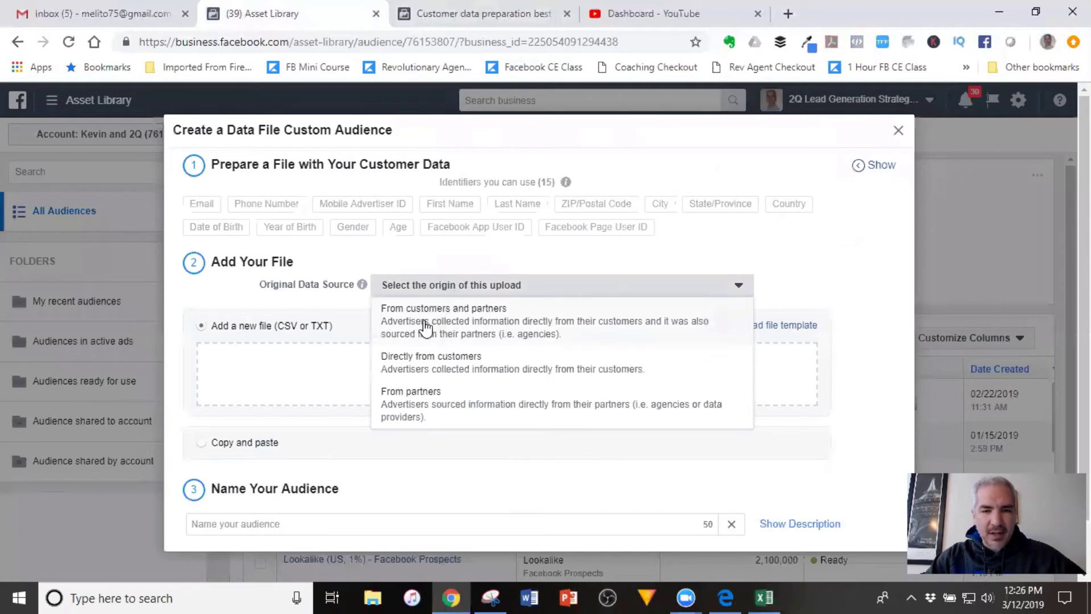
{"action": "left_click", "coordinate": [440, 325]}
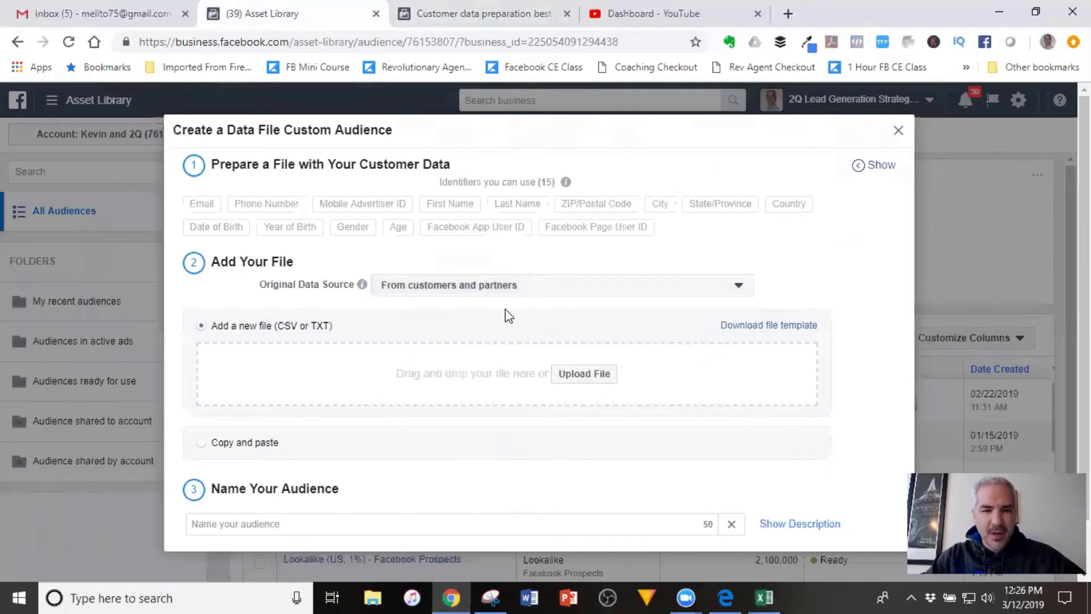
{"action": "left_click", "coordinate": [585, 375]}
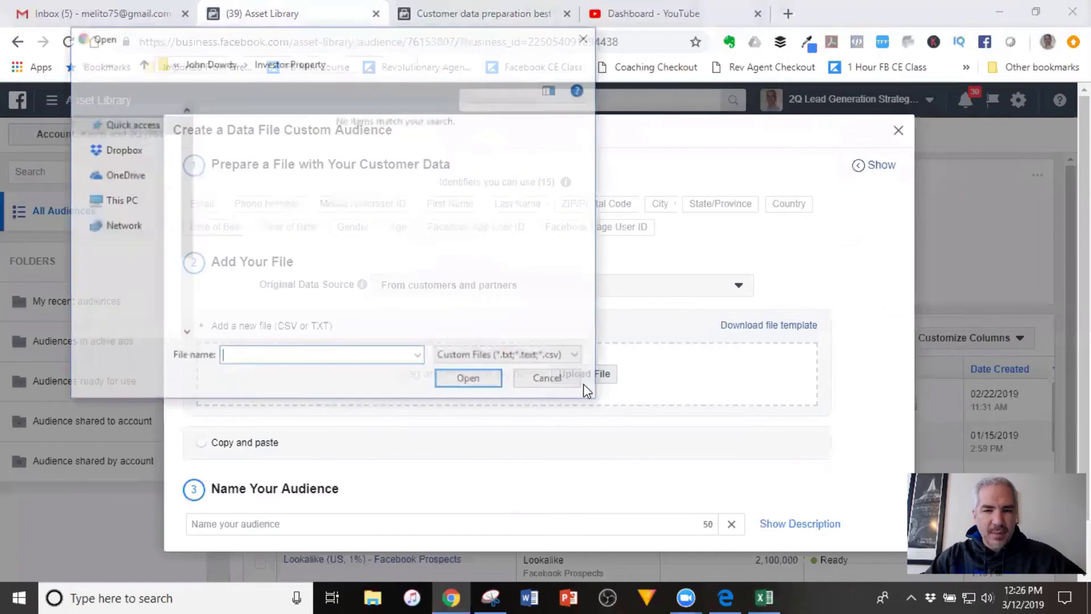
{"action": "left_click", "coordinate": [137, 202]}
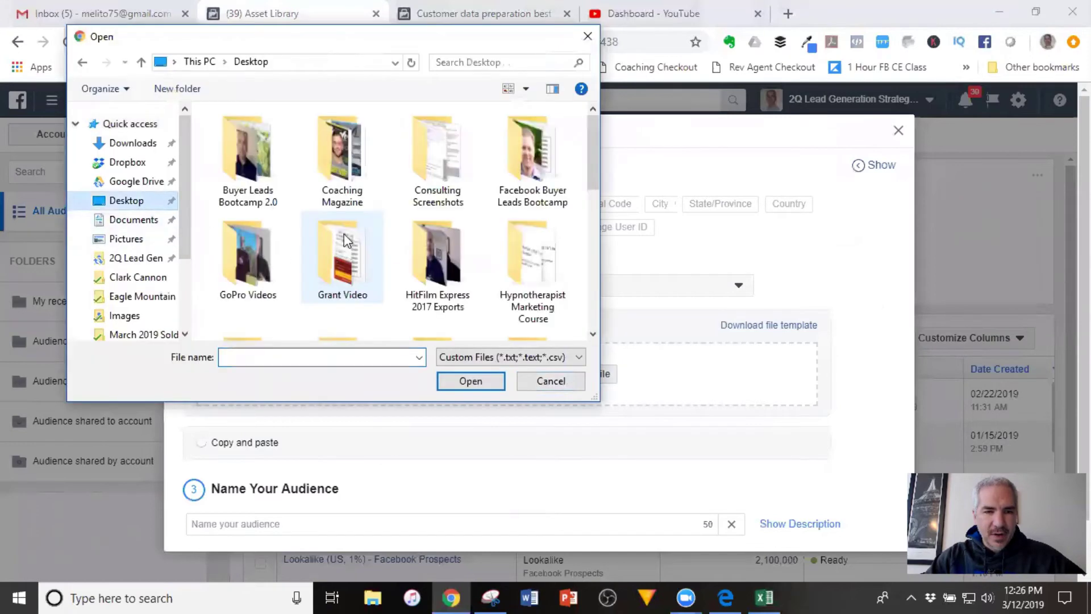
{"action": "scroll", "coordinate": [340, 231], "scroll_direction": "down", "scroll_amount": 3}
{"action": "left_click", "coordinate": [437, 273]}
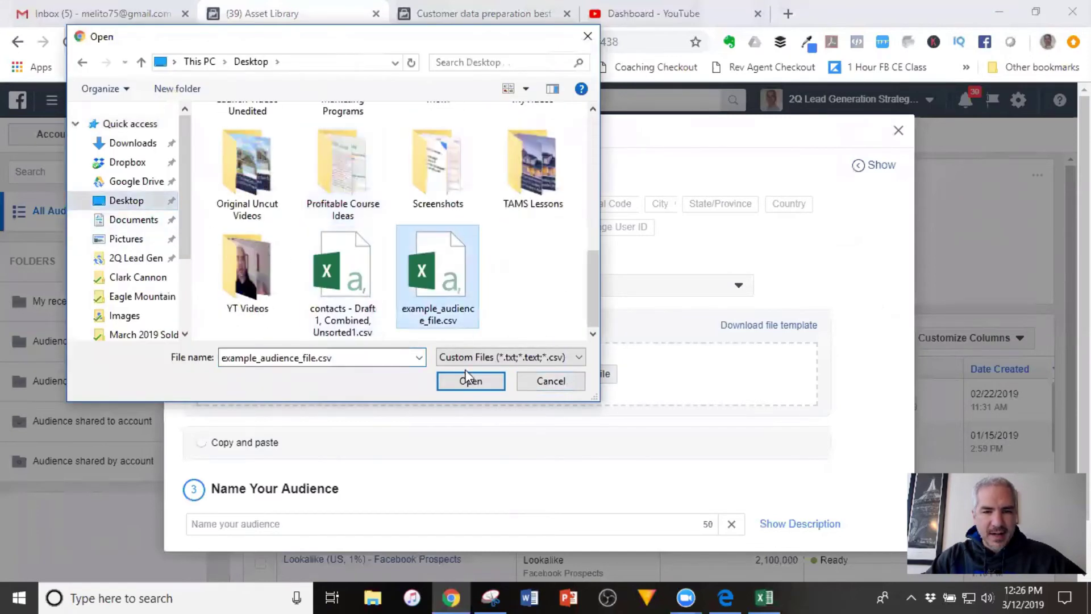
{"action": "left_click", "coordinate": [492, 380]}
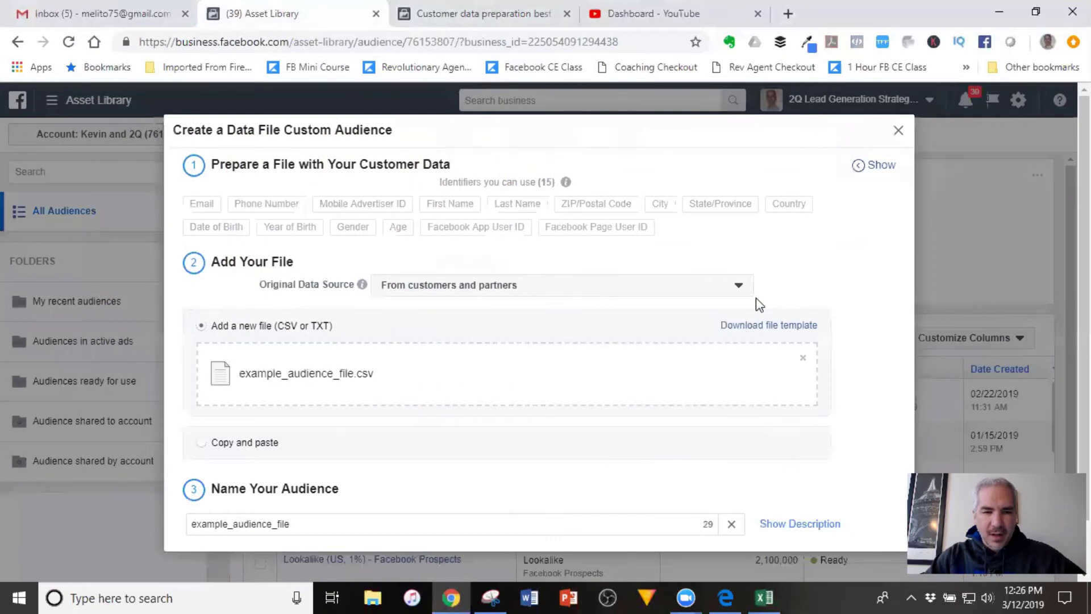
Rename the audience to 'Demo Custom Audience Upload'
{"action": "scroll", "coordinate": [758, 298], "scroll_direction": "down", "scroll_amount": 1}
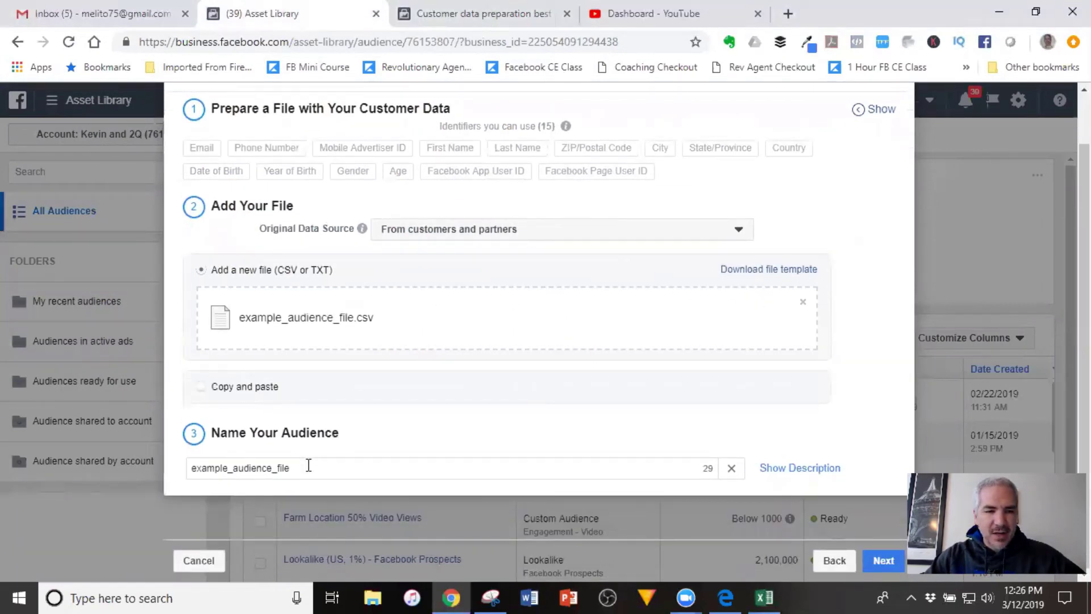
{"action": "left_click_drag", "start_coordinate": [311, 466], "coordinate": [189, 475]}
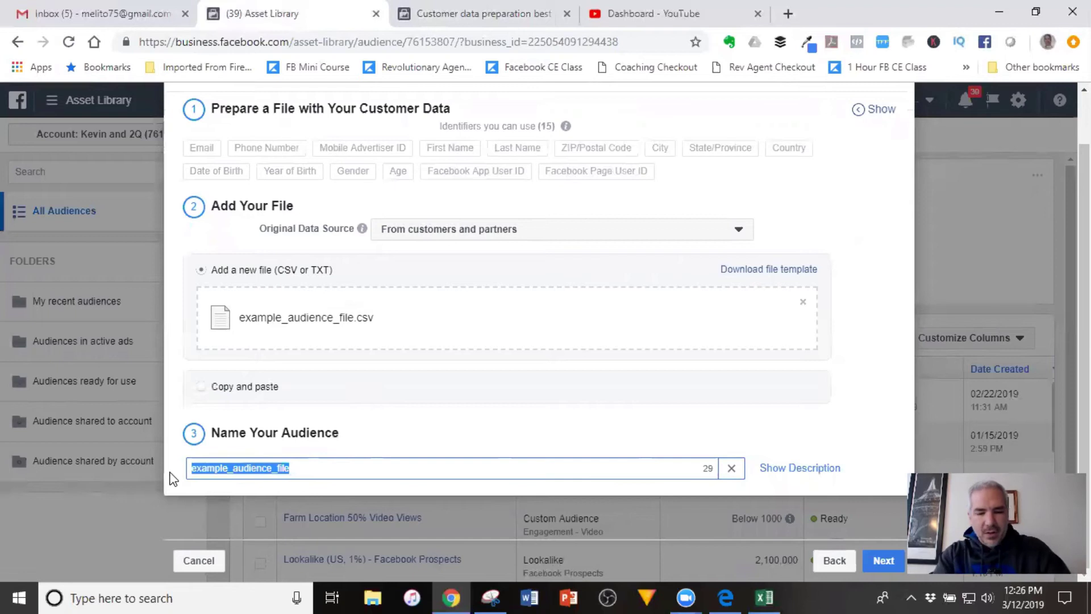
{"action": "type", "text": "Demo Custom Audienc"}
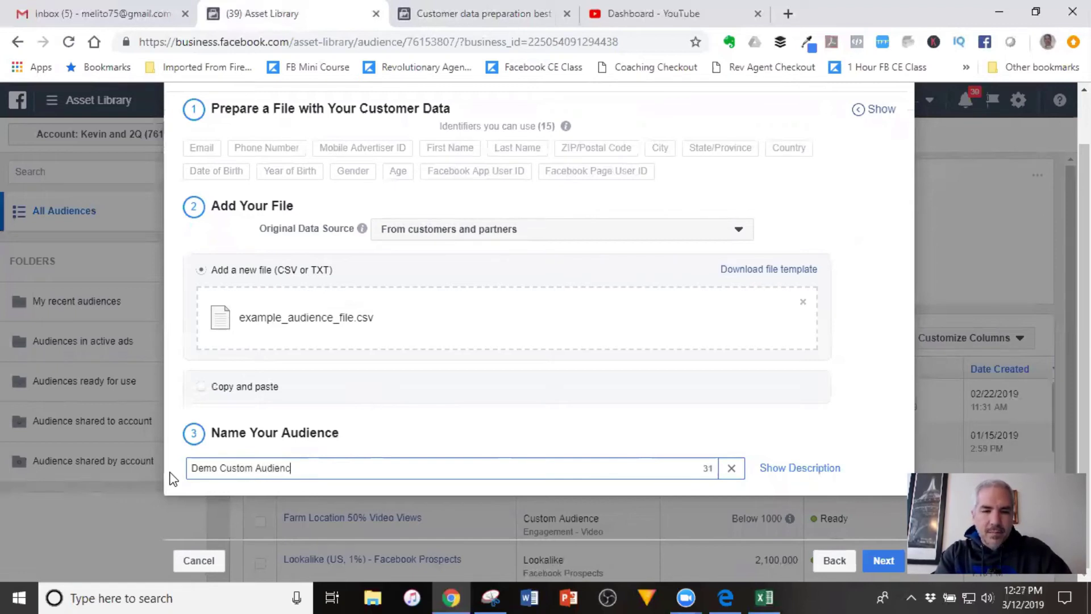
{"action": "type", "text": "e Upload"}
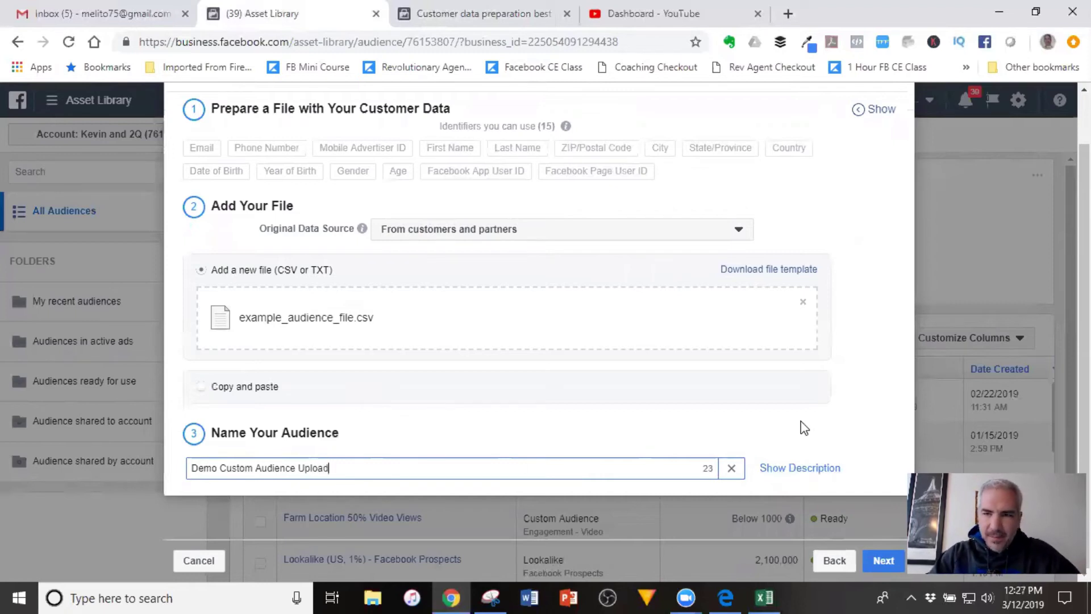
{"action": "scroll", "coordinate": [803, 428], "scroll_direction": "up", "scroll_amount": 1}
{"action": "scroll", "coordinate": [813, 435], "scroll_direction": "down", "scroll_amount": 1}
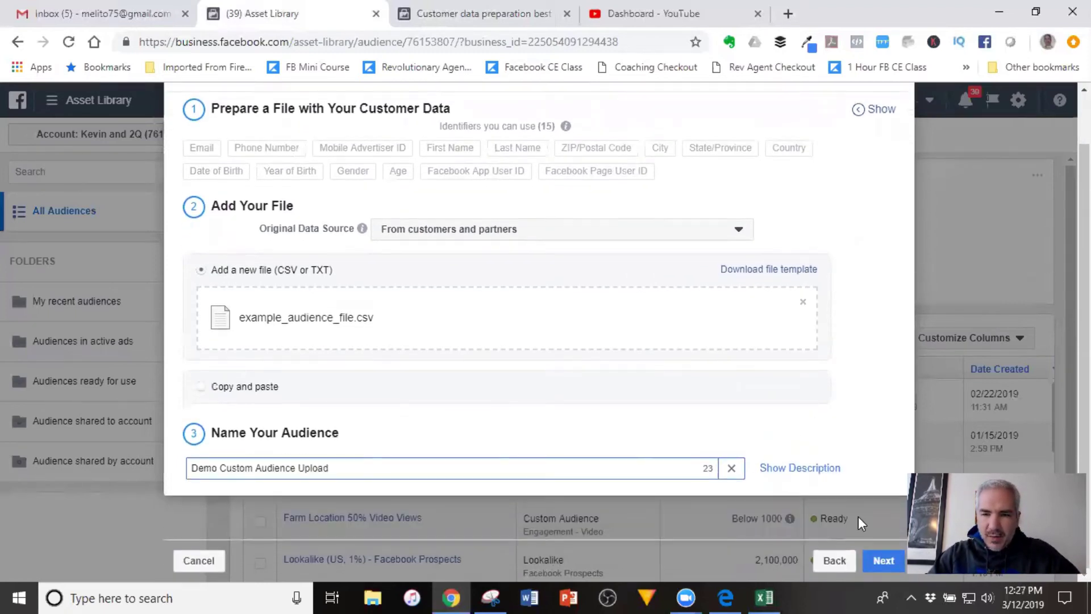
Continue to Preview and Map Your Data and keep the first column mapped as Email
{"action": "left_click", "coordinate": [881, 562]}
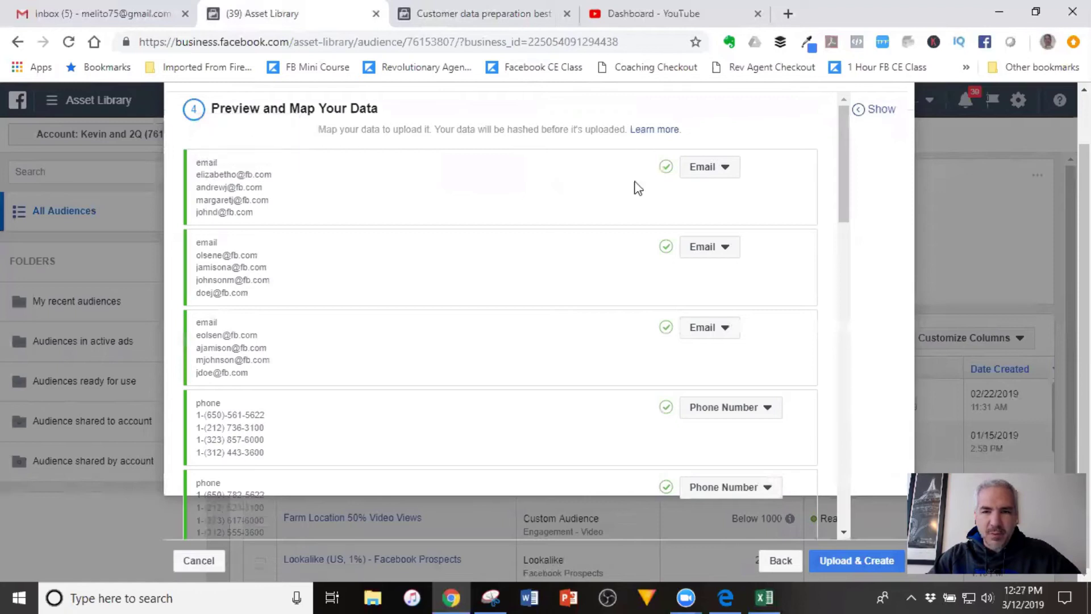
{"action": "left_click", "coordinate": [726, 166]}
{"action": "mouse_move", "coordinate": [729, 225]}
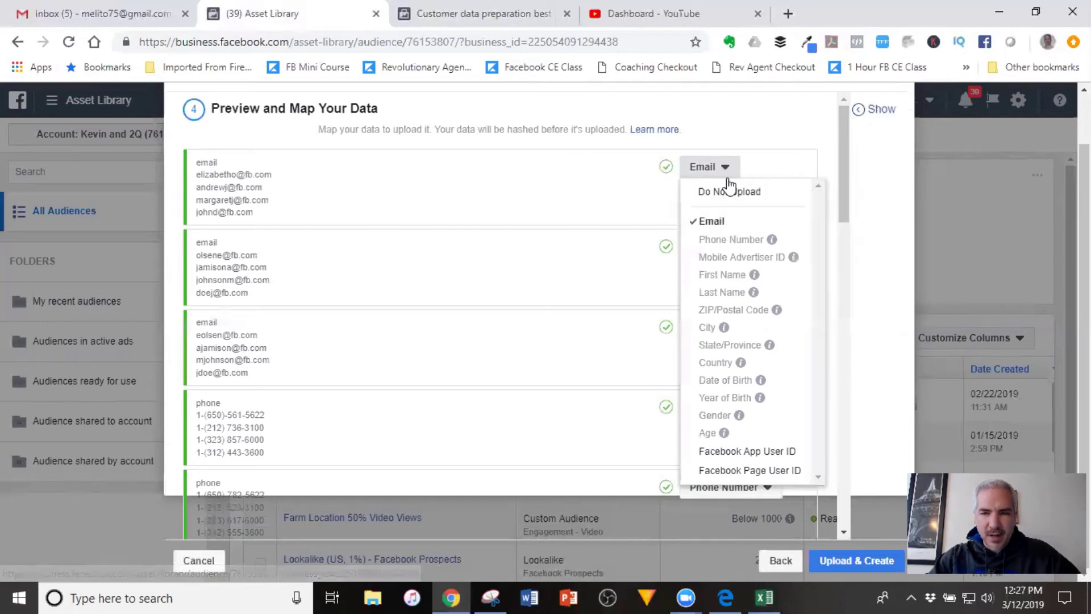
{"action": "left_click", "coordinate": [725, 221]}
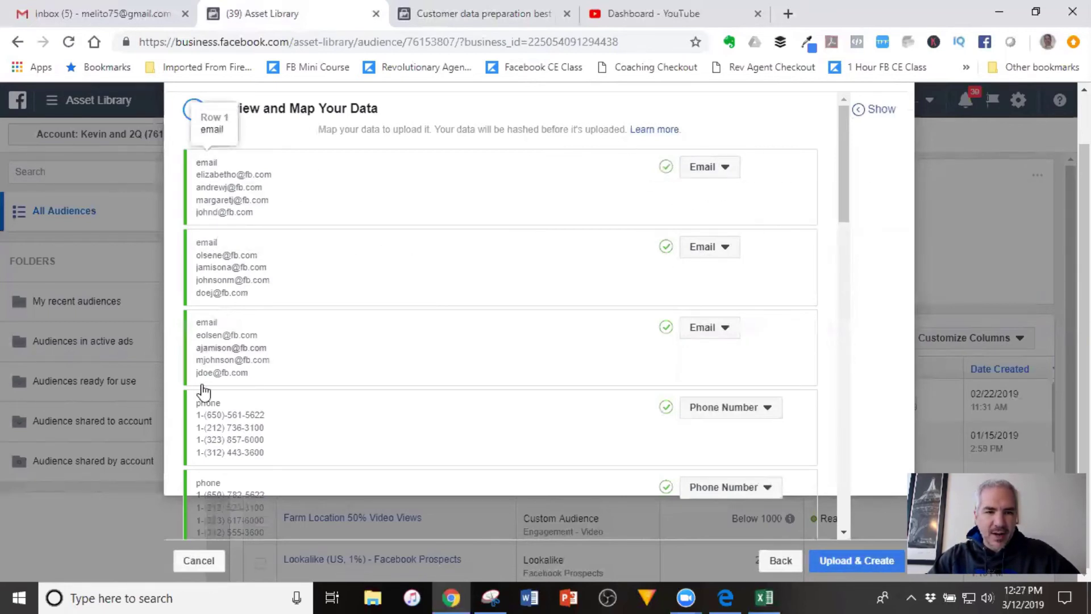
Scroll down to the madid row and show its field-type choices
{"action": "scroll", "coordinate": [754, 270], "scroll_direction": "down", "scroll_amount": 3}
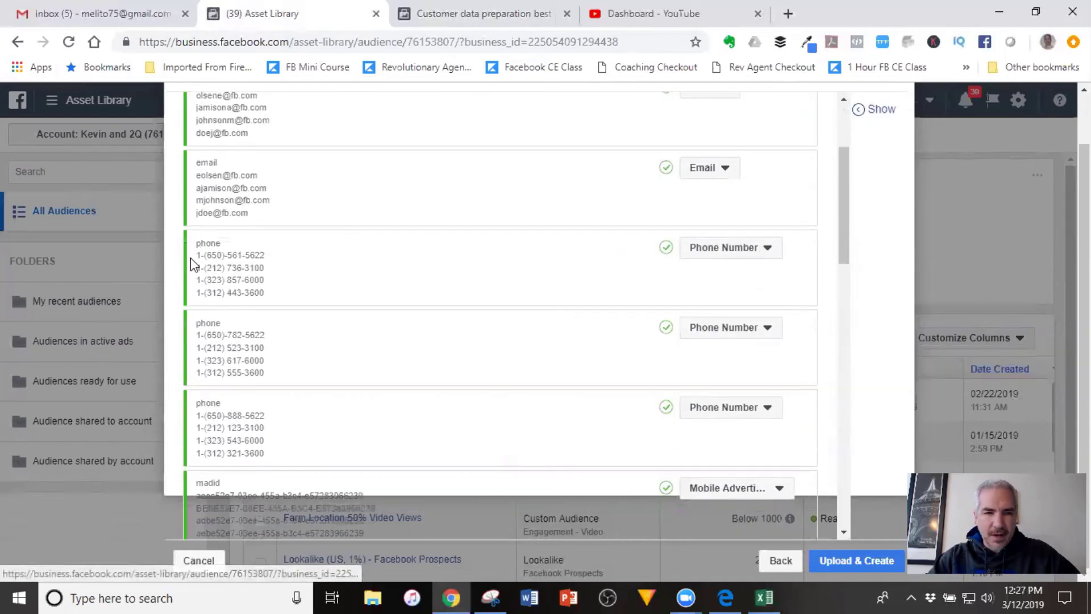
{"action": "scroll", "coordinate": [446, 263], "scroll_direction": "down", "scroll_amount": 4}
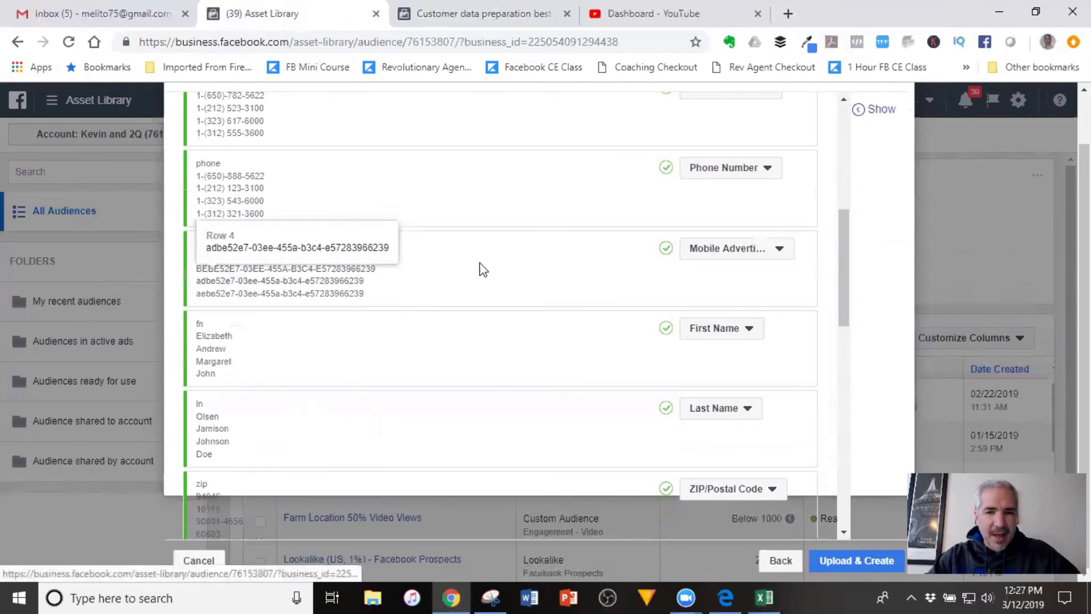
{"action": "left_click", "coordinate": [722, 260]}
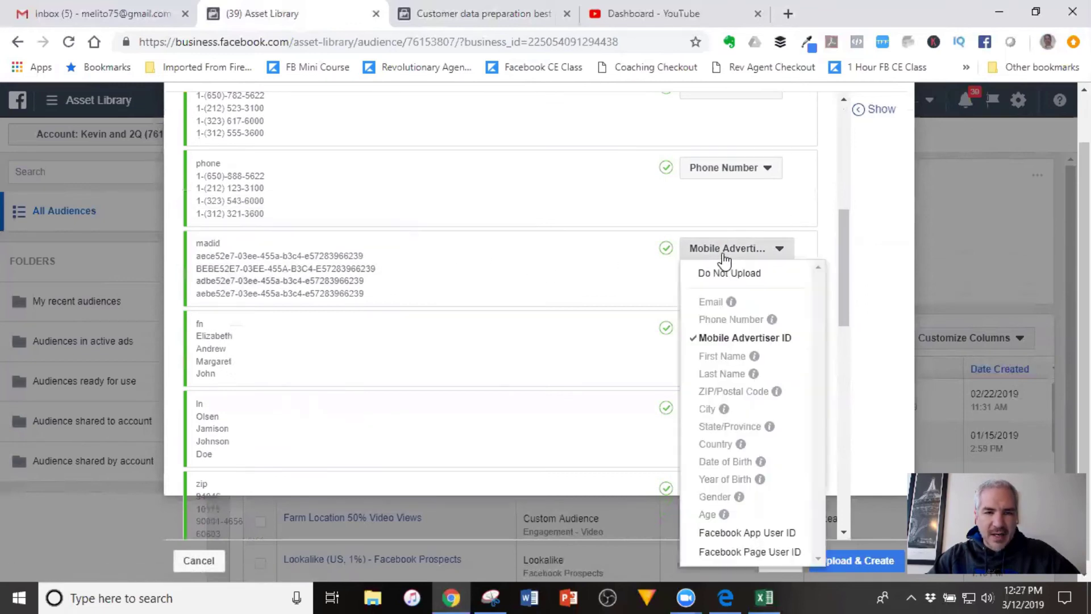
Set the madid column to Do Not Upload and confirm the summary shows 16 columns mapped
{"action": "left_click", "coordinate": [722, 274]}
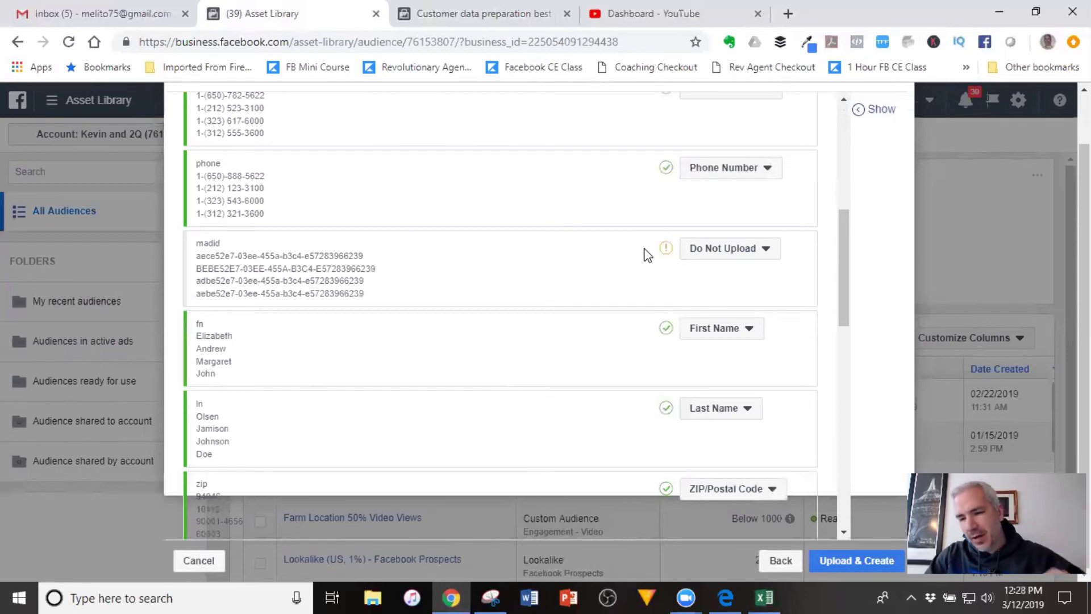
{"action": "scroll", "coordinate": [646, 255], "scroll_direction": "down", "scroll_amount": 3}
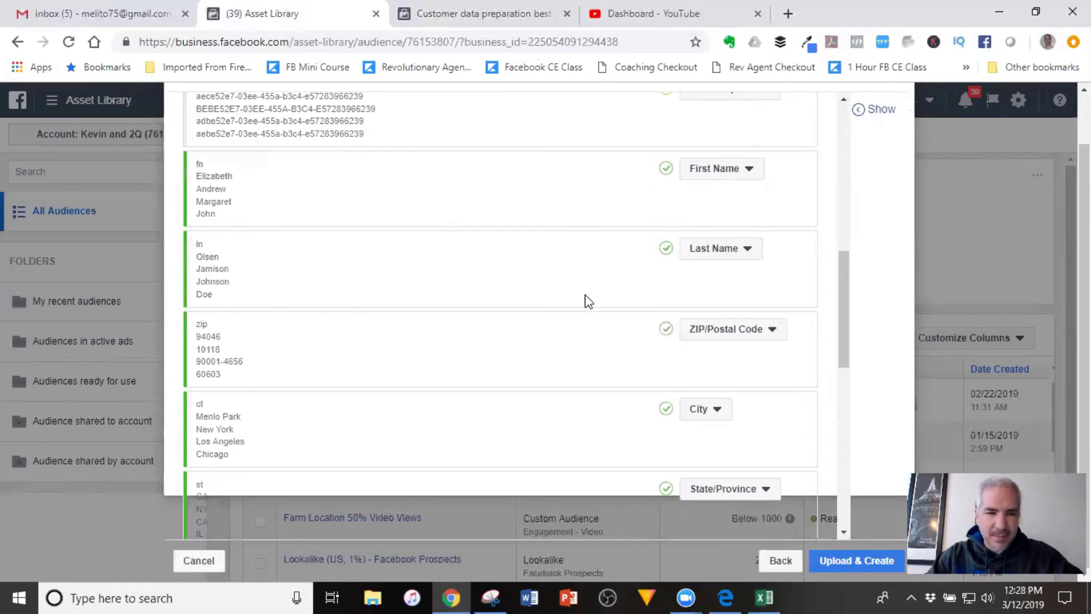
{"action": "scroll", "coordinate": [454, 318], "scroll_direction": "down", "scroll_amount": 3}
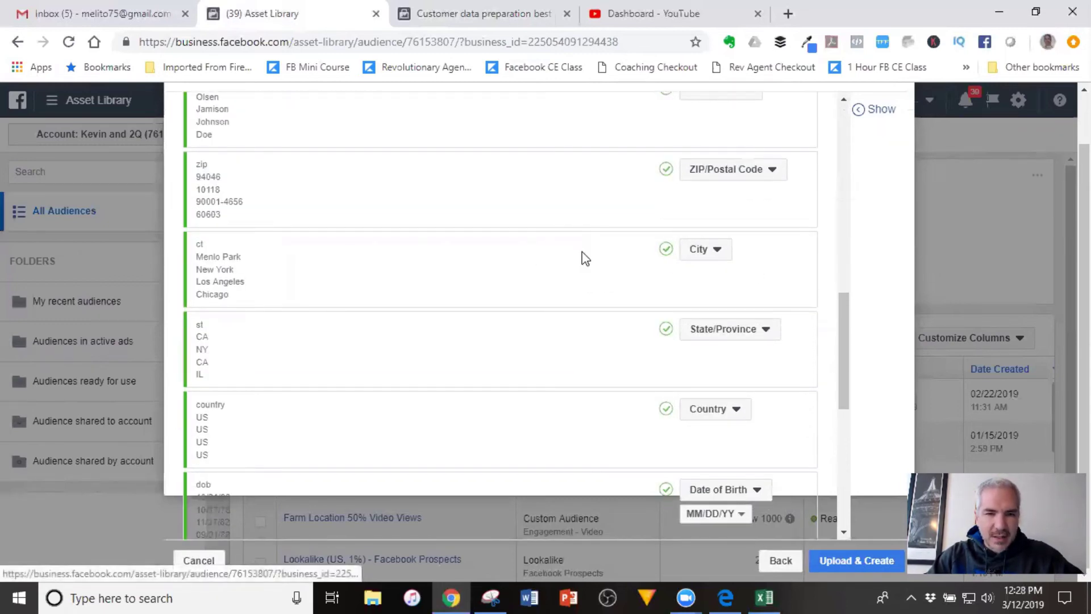
{"action": "scroll", "coordinate": [339, 283], "scroll_direction": "down", "scroll_amount": 3}
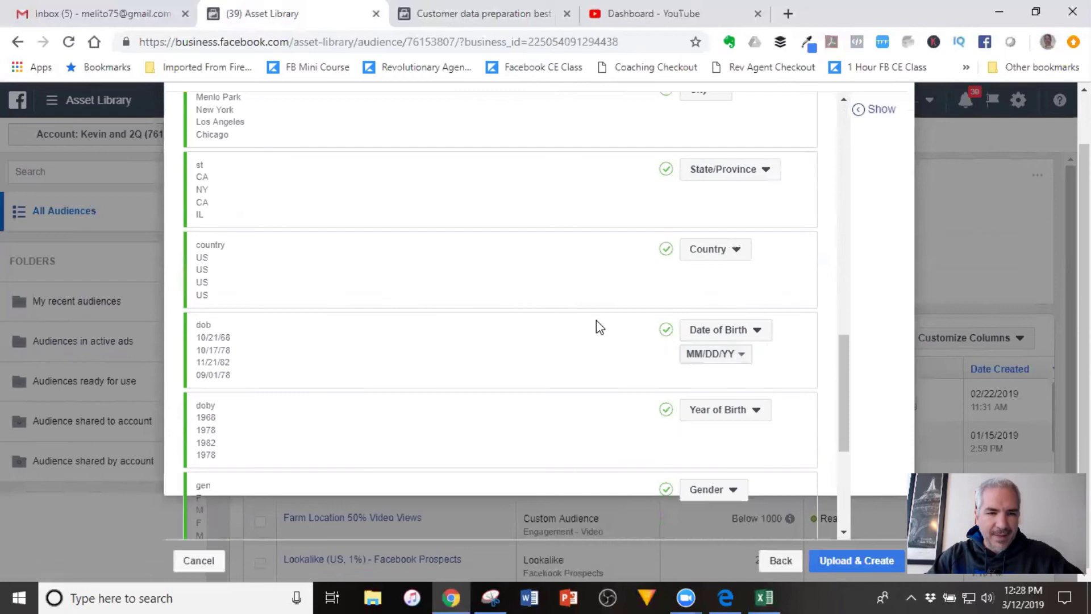
{"action": "scroll", "coordinate": [603, 324], "scroll_direction": "down", "scroll_amount": 3}
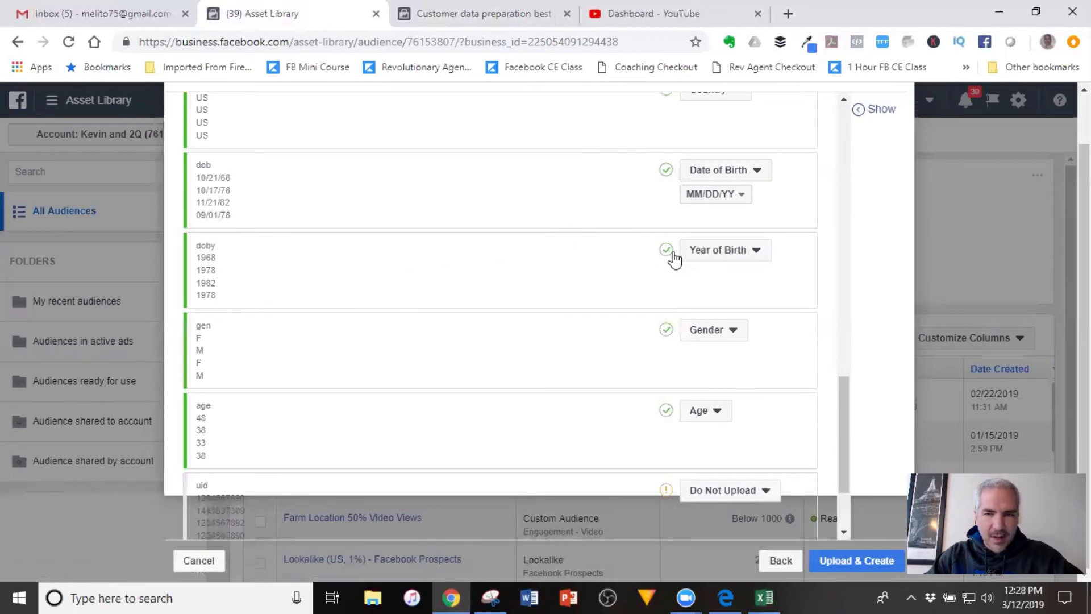
{"action": "scroll", "coordinate": [568, 231], "scroll_direction": "down", "scroll_amount": 2}
{"action": "scroll", "coordinate": [566, 230], "scroll_direction": "down", "scroll_amount": 1}
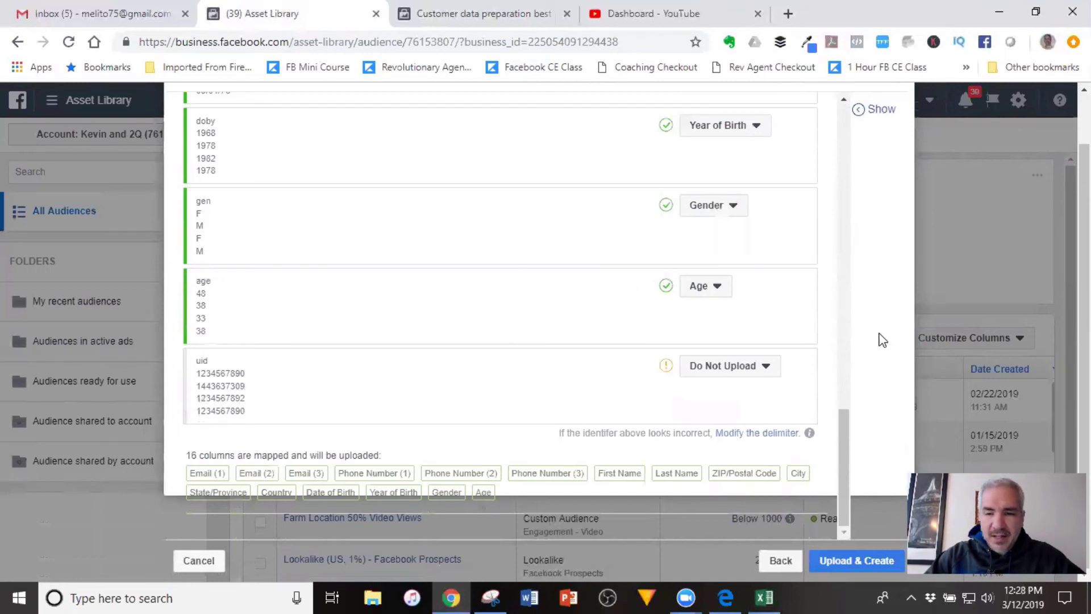
Upload & Create the audience, adding 9 rows, then close the confirmation
{"action": "left_click", "coordinate": [864, 550]}
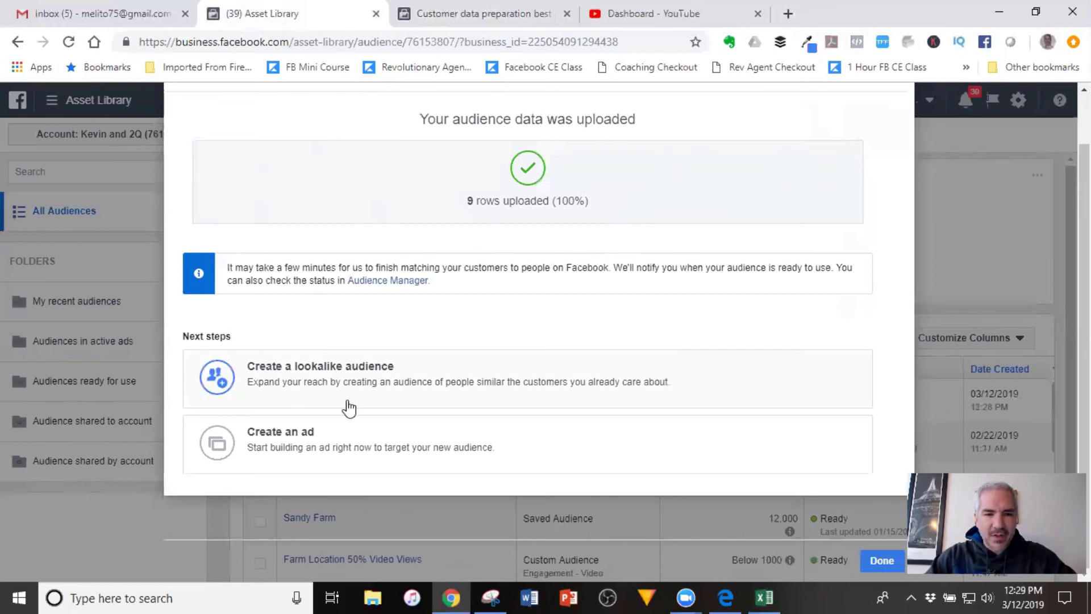
{"action": "scroll", "coordinate": [881, 194], "scroll_direction": "up", "scroll_amount": 1}
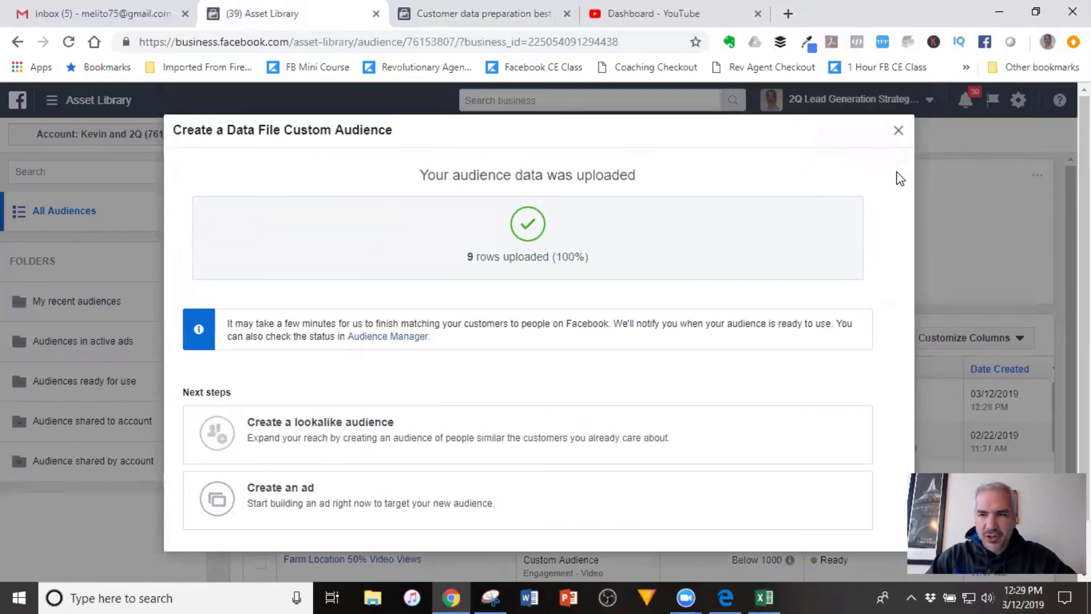
{"action": "left_click", "coordinate": [17, 101]}
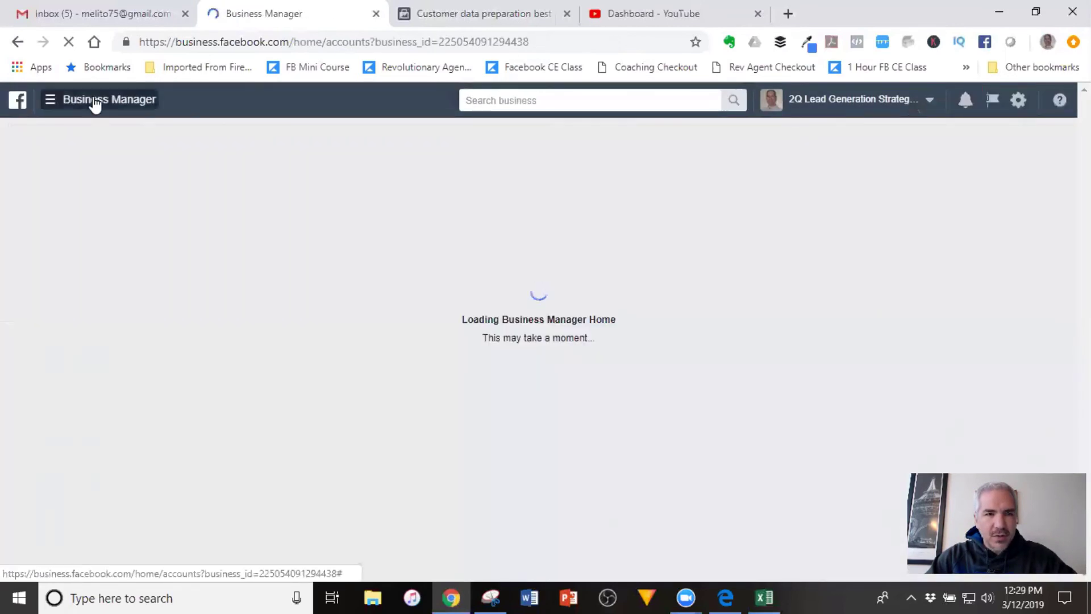
Go to Ads Manager from the business tools menu and create a new campaign named Engagement, with the Engagement objective
{"action": "left_click", "coordinate": [95, 102]}
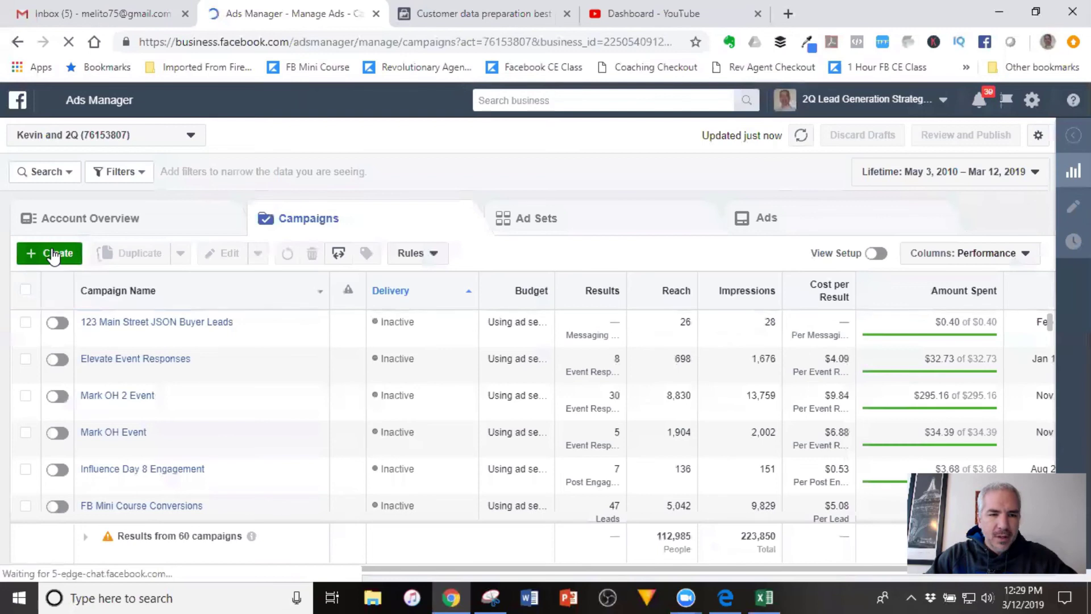
{"action": "left_click", "coordinate": [51, 253]}
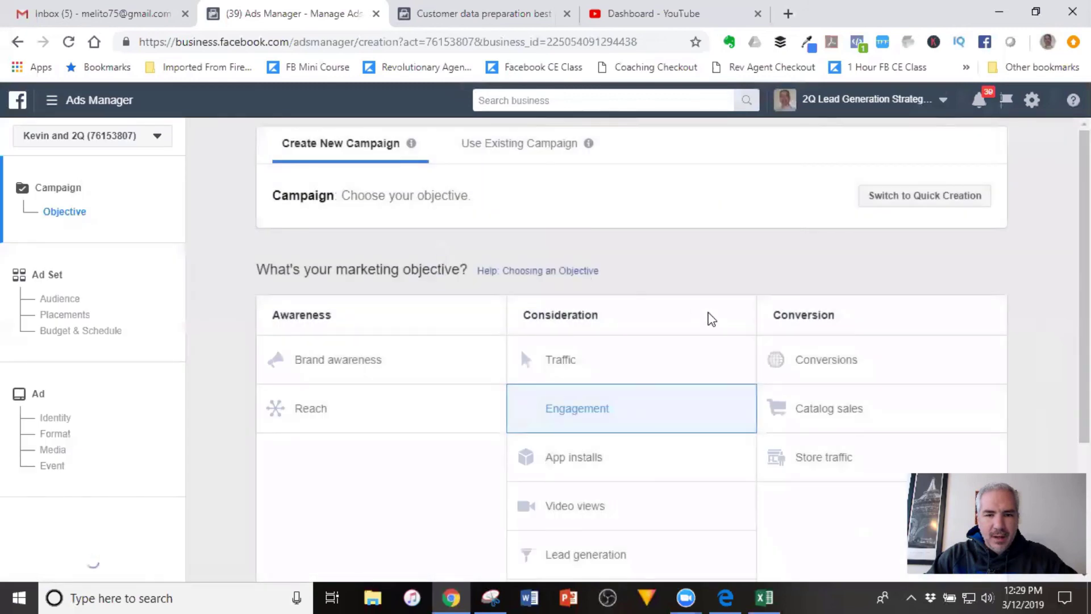
{"action": "scroll", "coordinate": [625, 302], "scroll_direction": "down", "scroll_amount": 3}
{"action": "scroll", "coordinate": [801, 351], "scroll_direction": "down", "scroll_amount": 1}
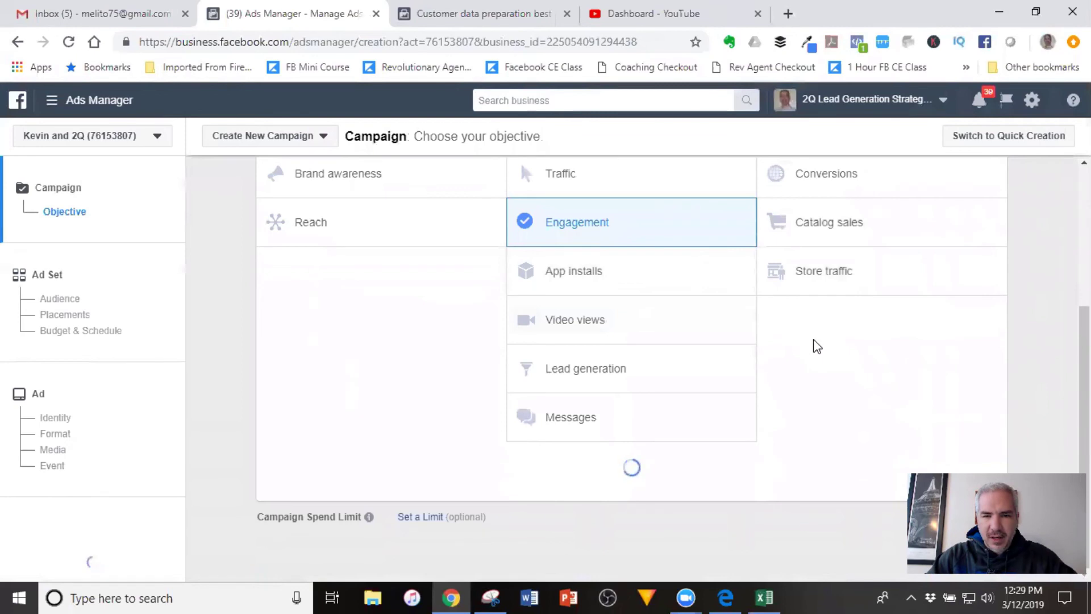
{"action": "scroll", "coordinate": [743, 400], "scroll_direction": "down", "scroll_amount": 1}
{"action": "scroll", "coordinate": [743, 400], "scroll_direction": "down", "scroll_amount": 5}
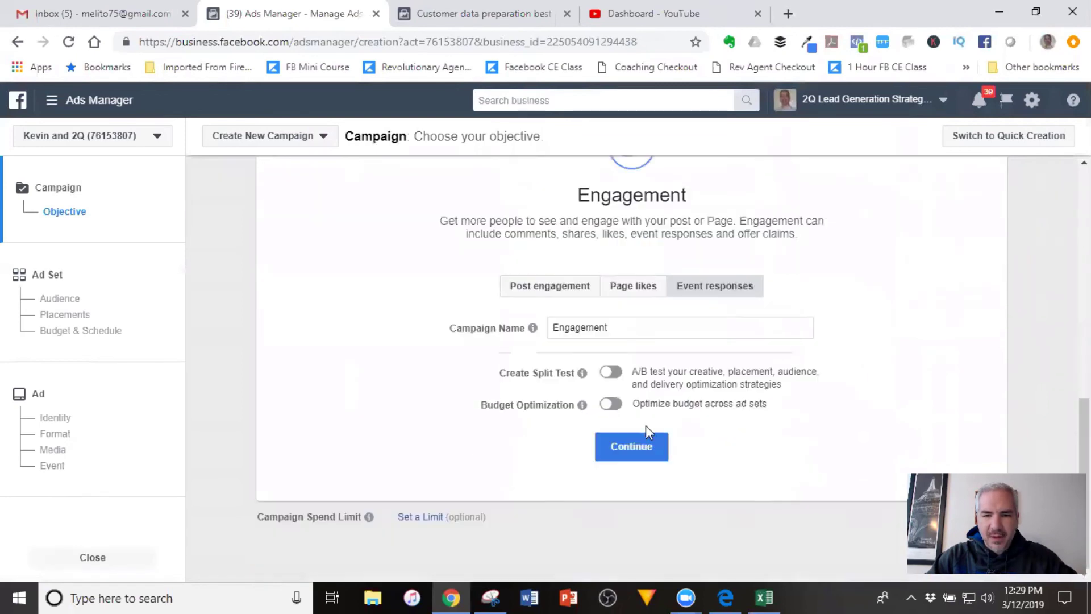
Continue to the ad set and add Demo Custom Audience Upload as its Custom Audience
{"action": "left_click", "coordinate": [627, 448]}
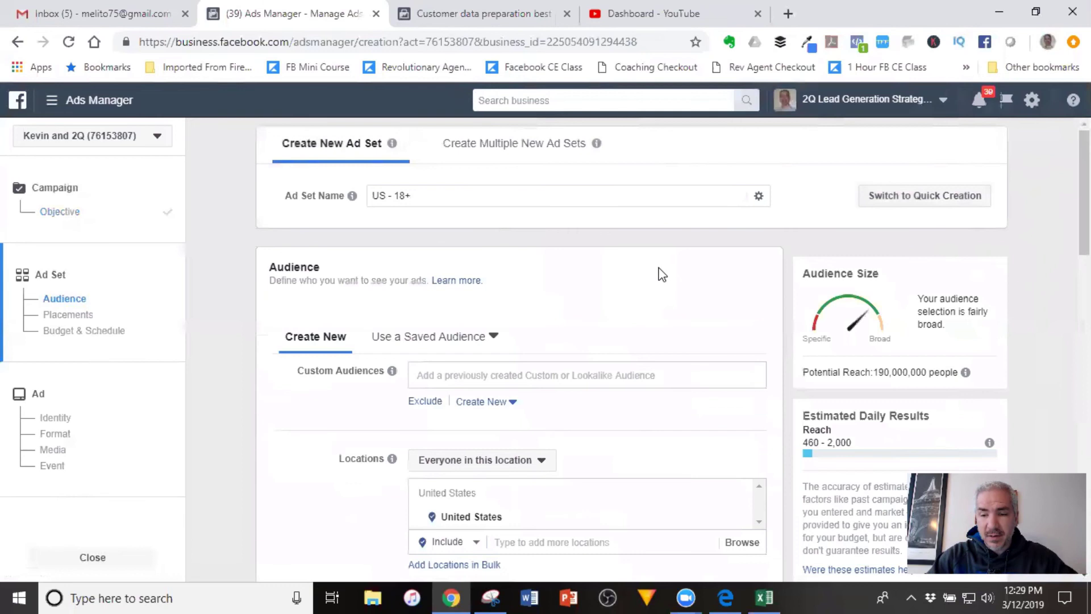
{"action": "scroll", "coordinate": [662, 274], "scroll_direction": "down", "scroll_amount": 2}
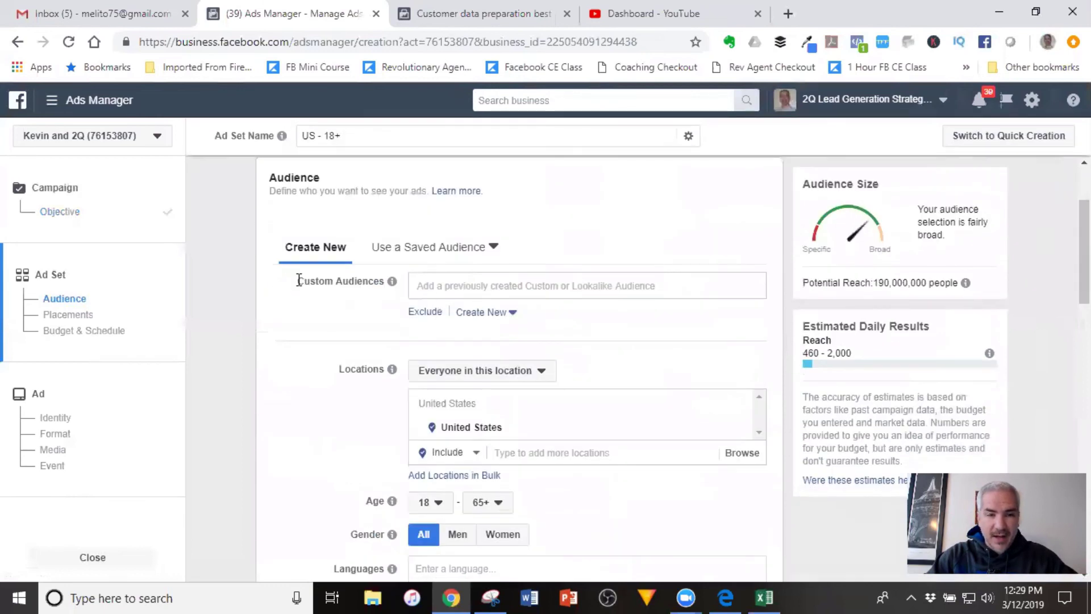
{"action": "left_click", "coordinate": [452, 285]}
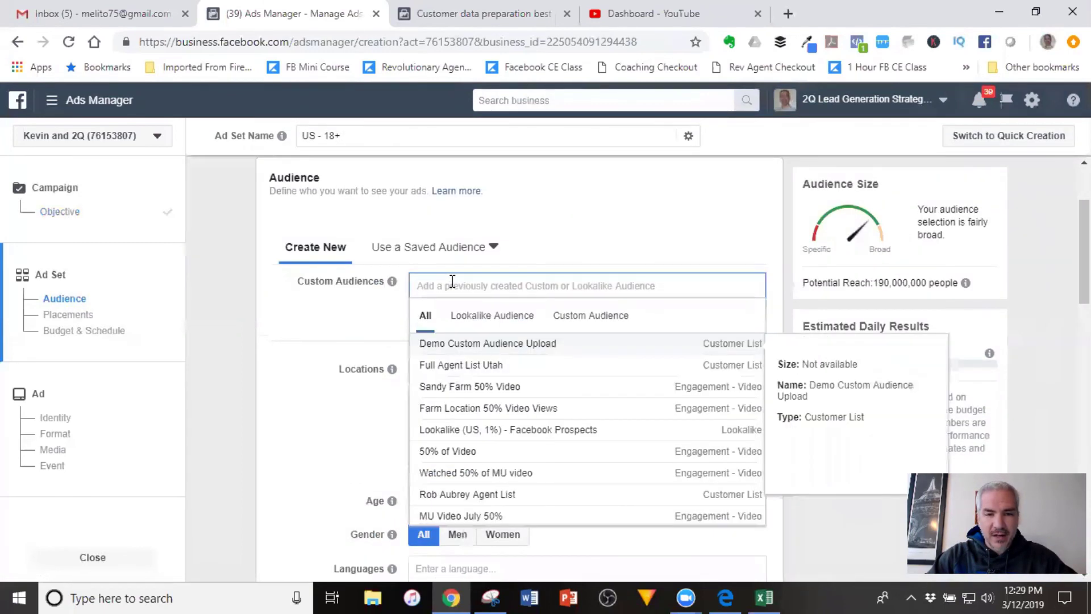
{"action": "left_click", "coordinate": [483, 345]}
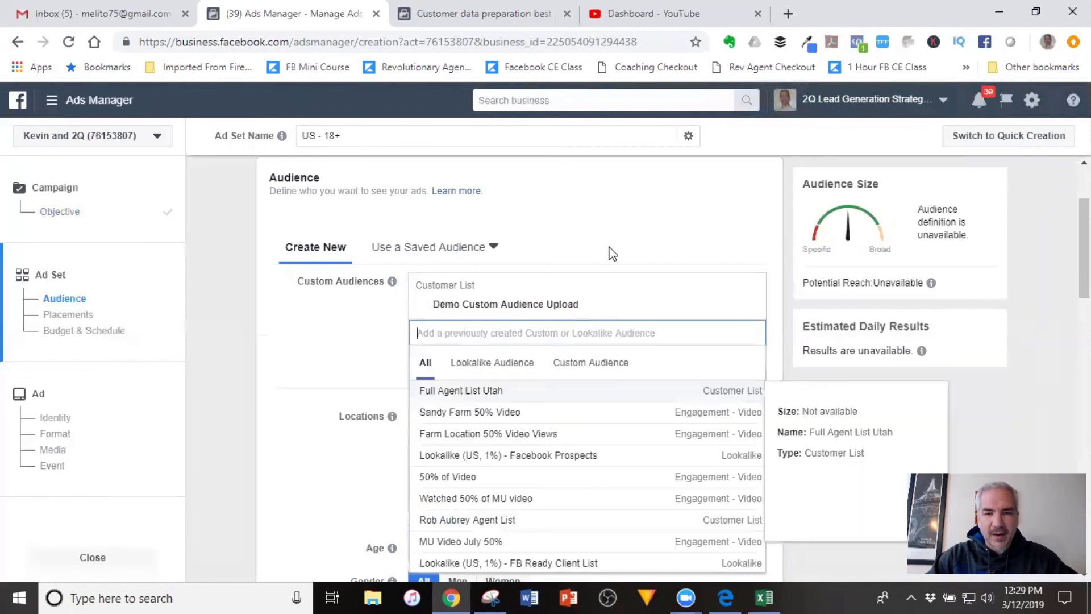
{"action": "left_click", "coordinate": [364, 367]}
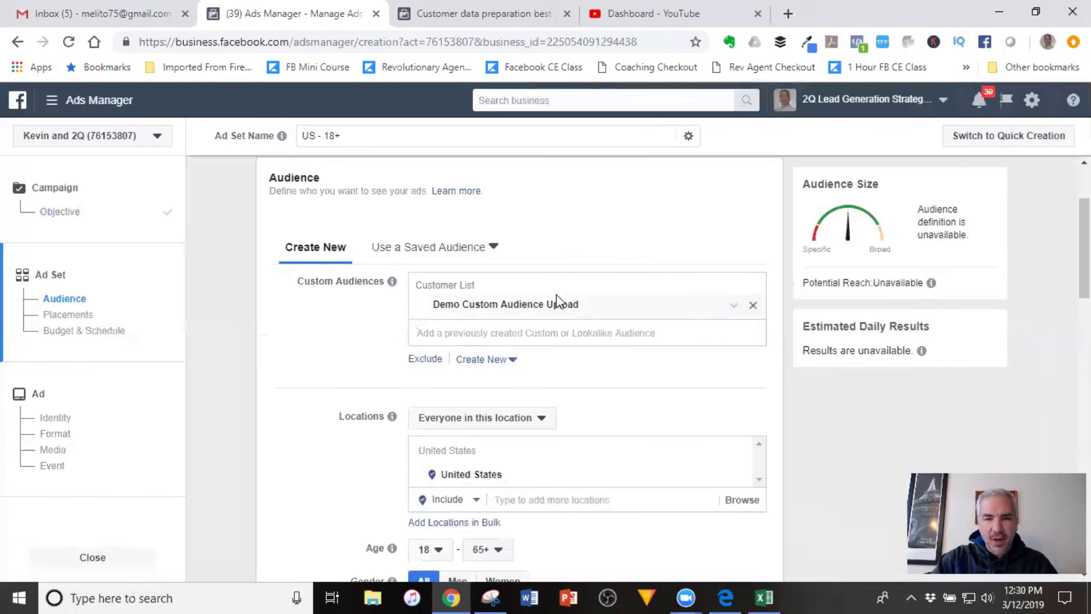
Recheck the custom audience list and close it without adding another audience
{"action": "mouse_move", "coordinate": [359, 274]}
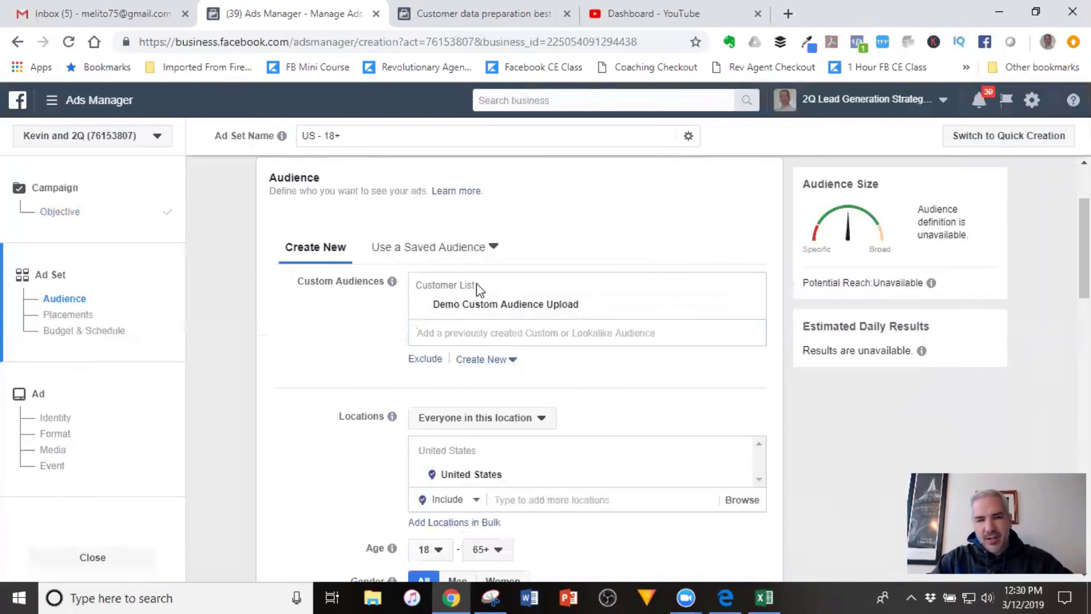
{"action": "left_click", "coordinate": [460, 332]}
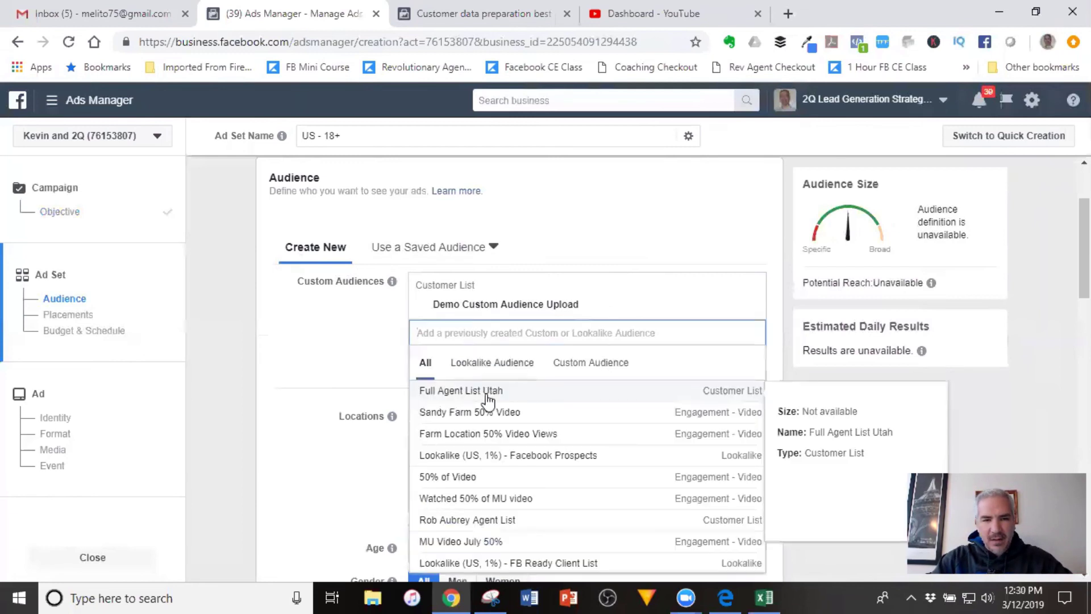
{"action": "left_click", "coordinate": [336, 350]}
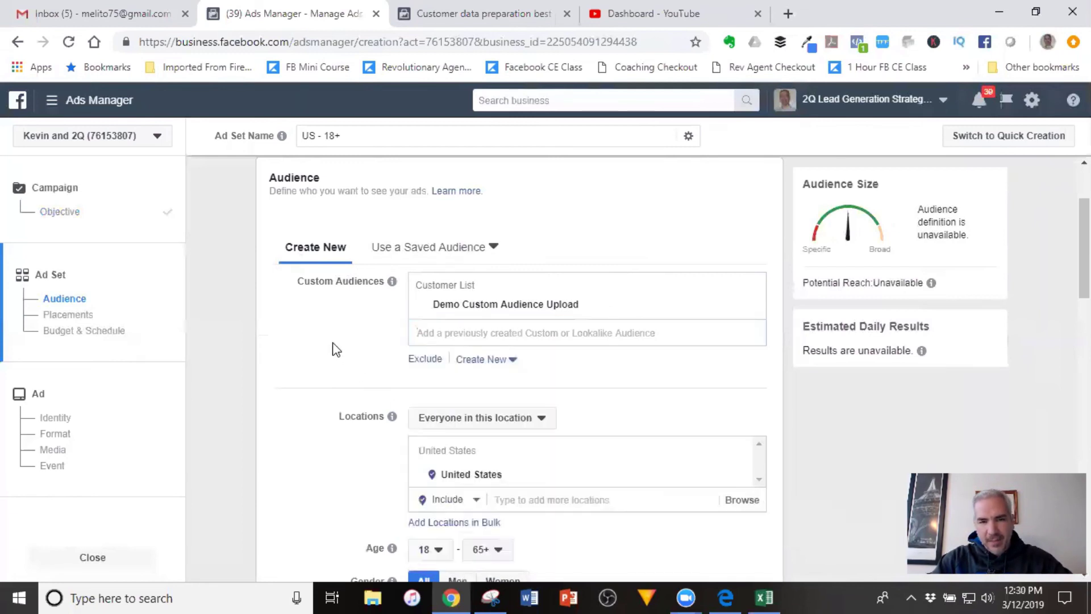